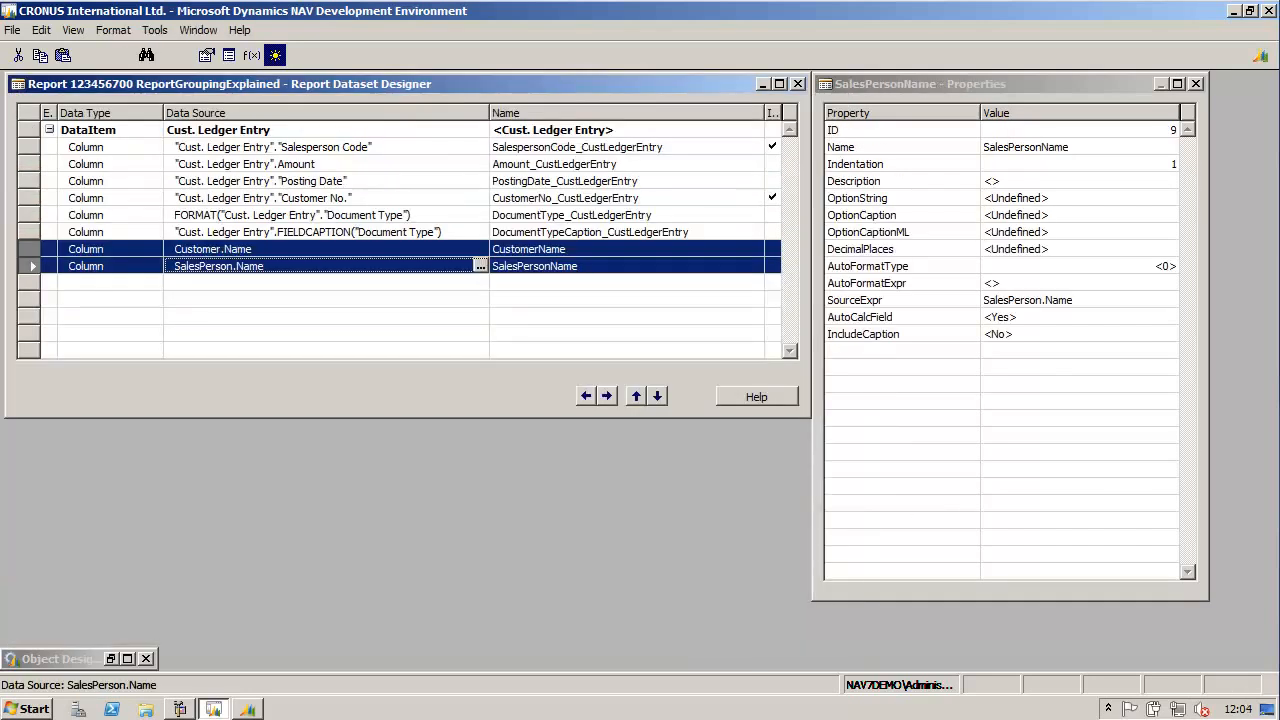
- Open the report labels and examine them alongside the Document Type caption column in the report dataset
{"action": "left_click", "coordinate": [318, 283]}
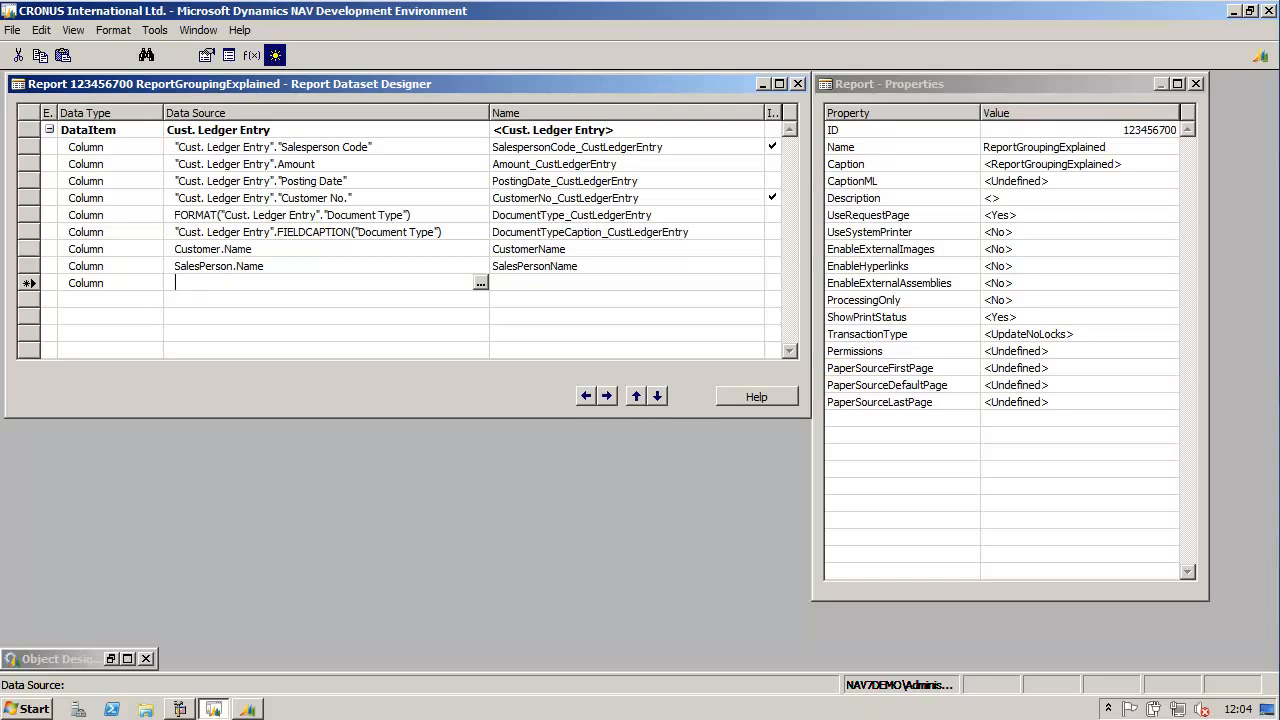
{"action": "key", "text": "ctrl+l"}
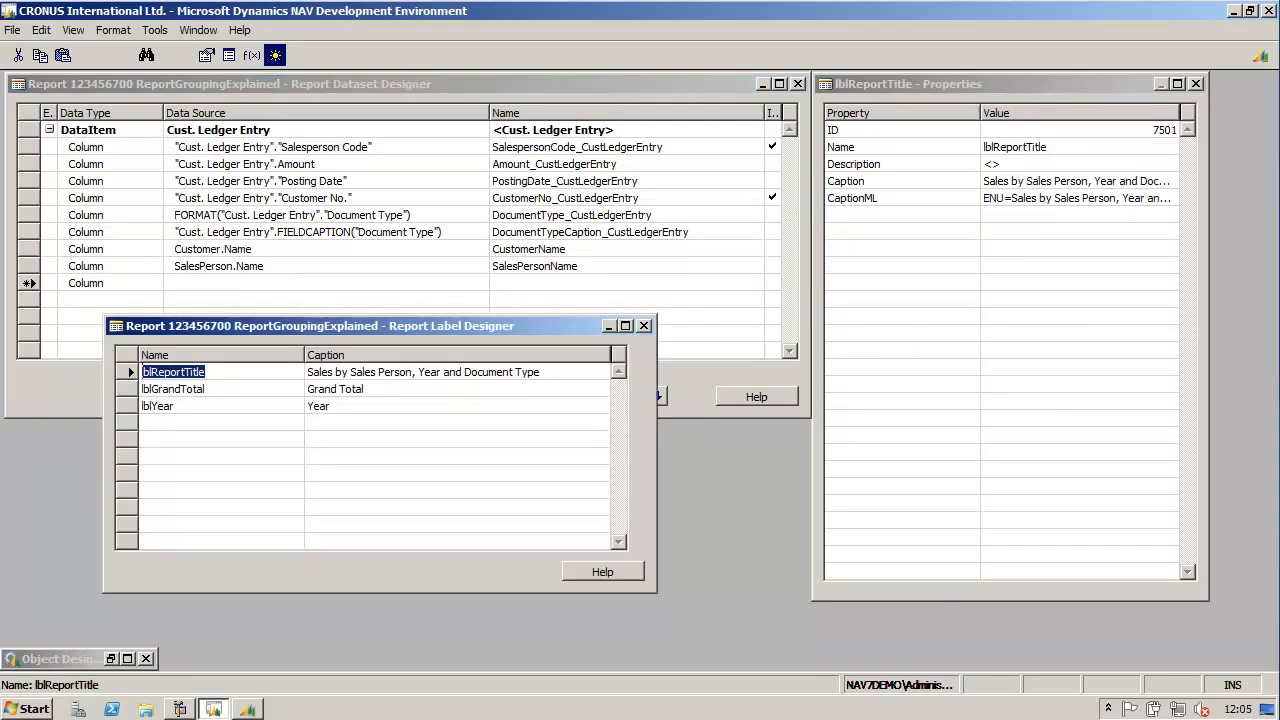
{"action": "left_click", "coordinate": [330, 232]}
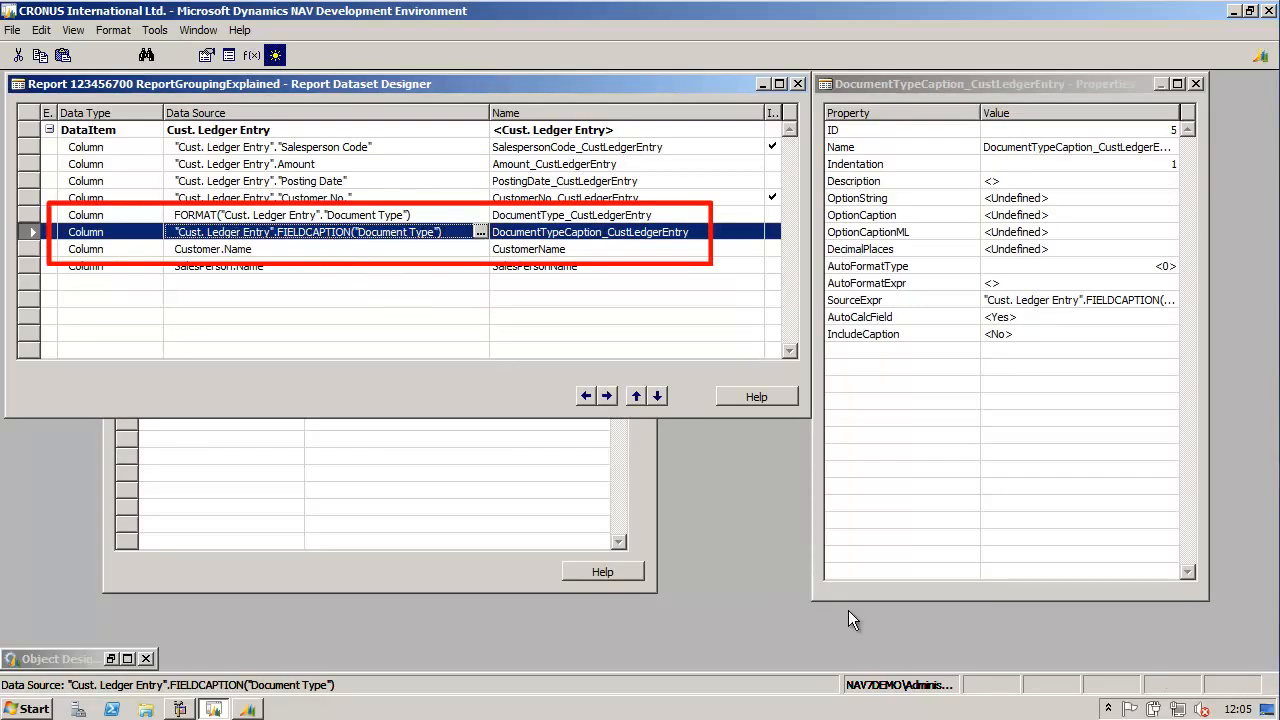
{"action": "key", "text": "ctrl+F6"}
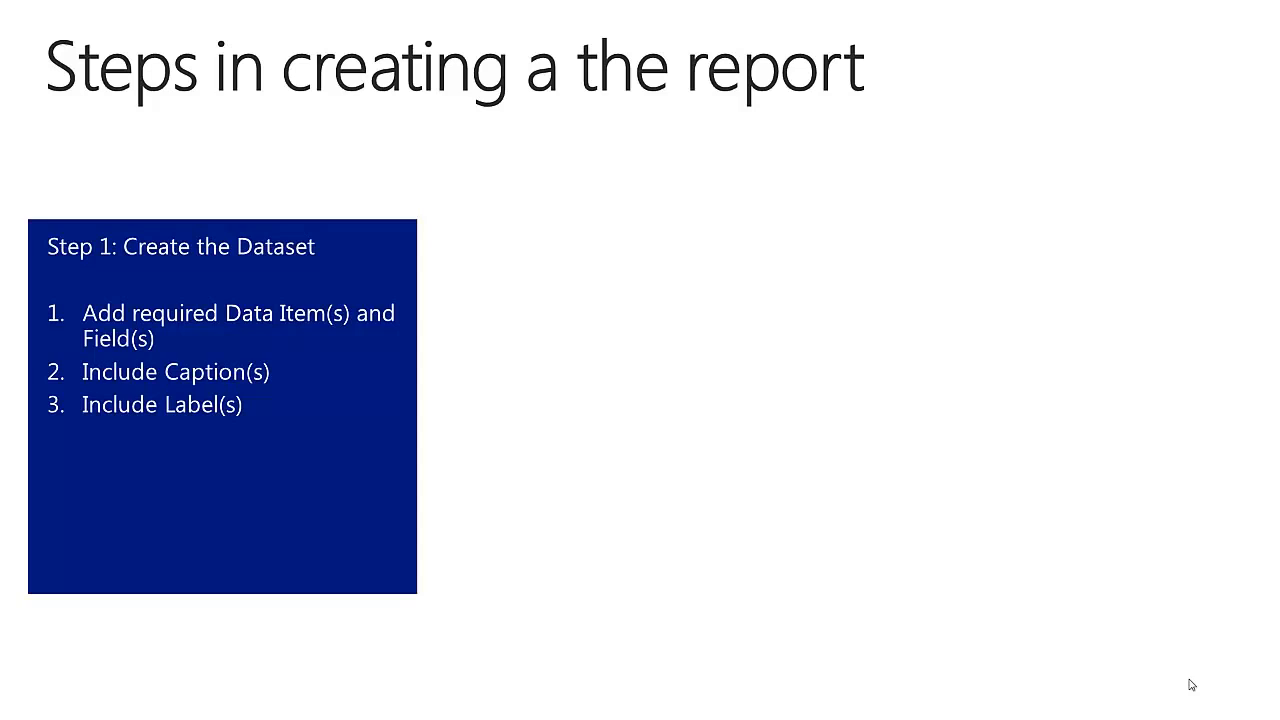
{"action": "left_click", "coordinate": [1189, 685]}
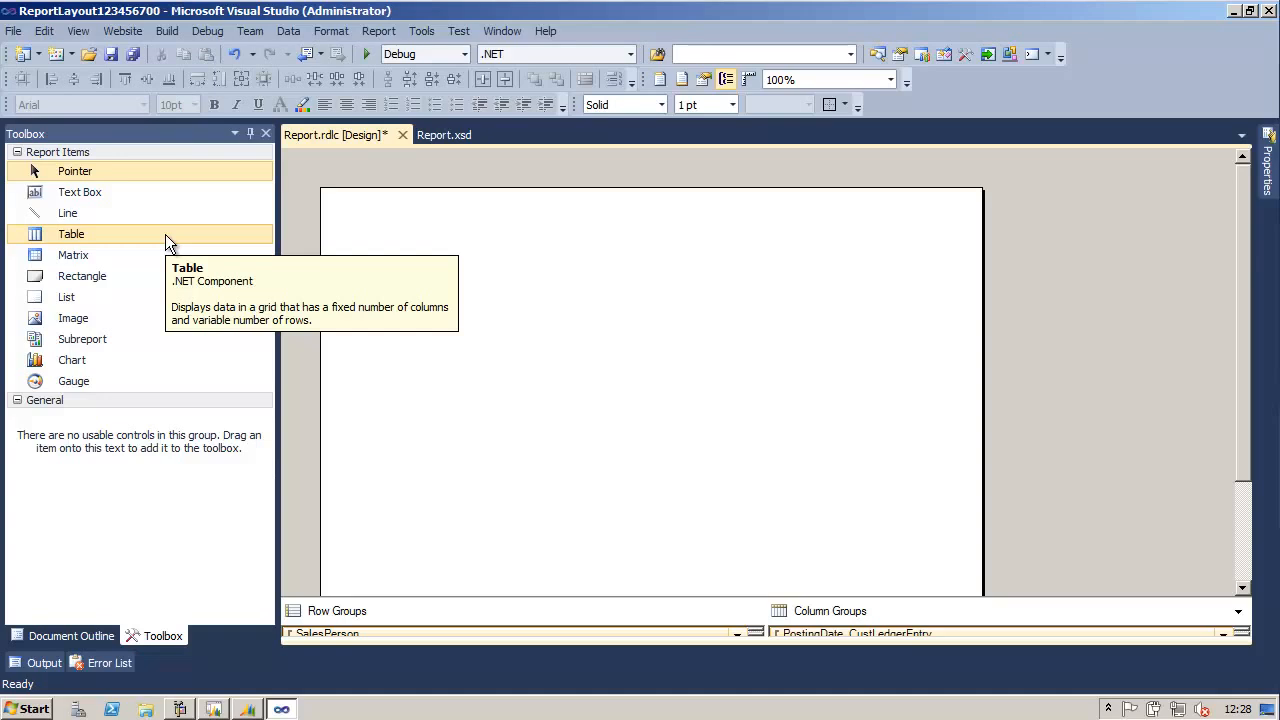
- Insert a table in the report body with Amount_CustLedgerEntry in its first data cell, and delete the two empty columns
{"action": "left_click_drag", "start_coordinate": [165, 234], "coordinate": [356, 248]}
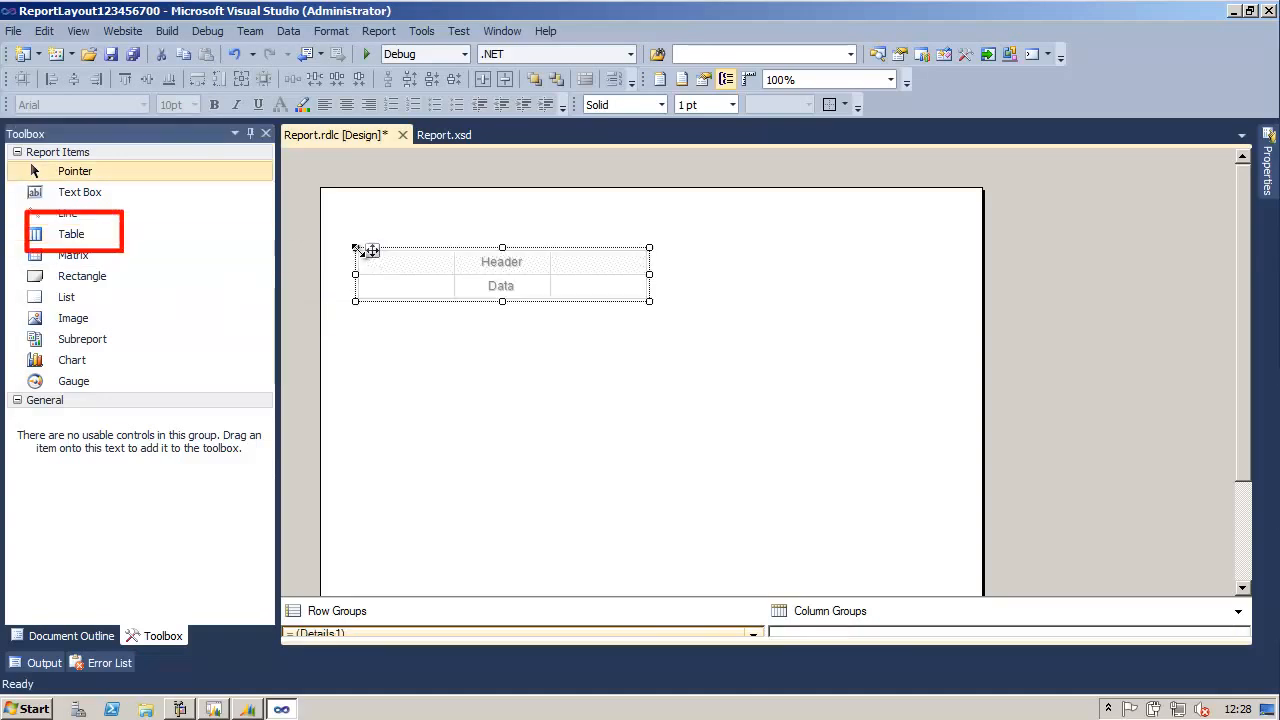
{"action": "mouse_move", "coordinate": [454, 290]}
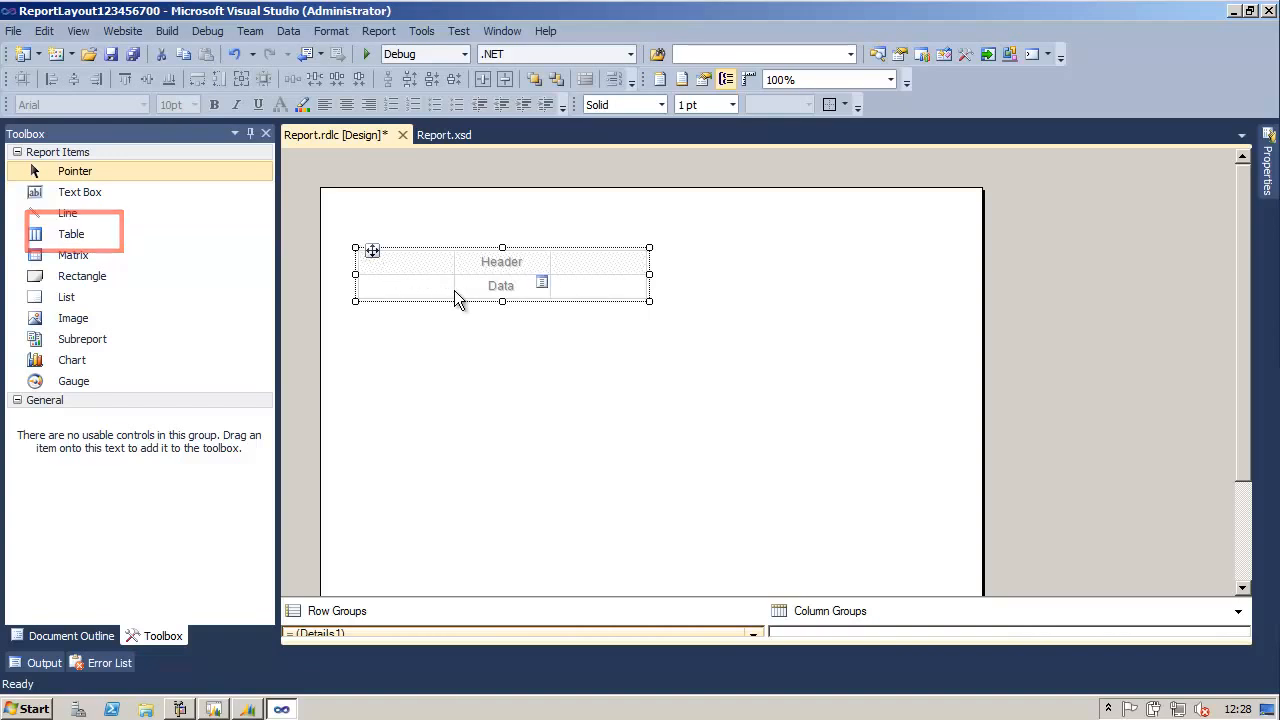
{"action": "left_click", "coordinate": [447, 283]}
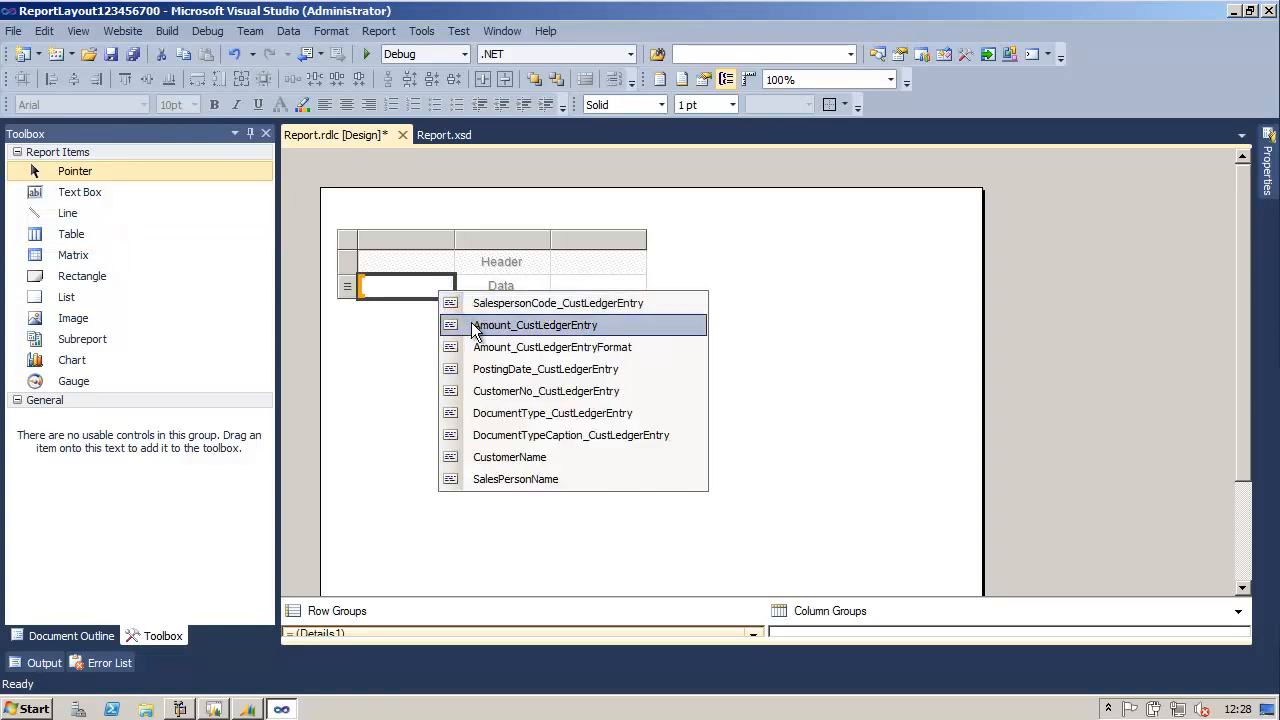
{"action": "left_click", "coordinate": [471, 324]}
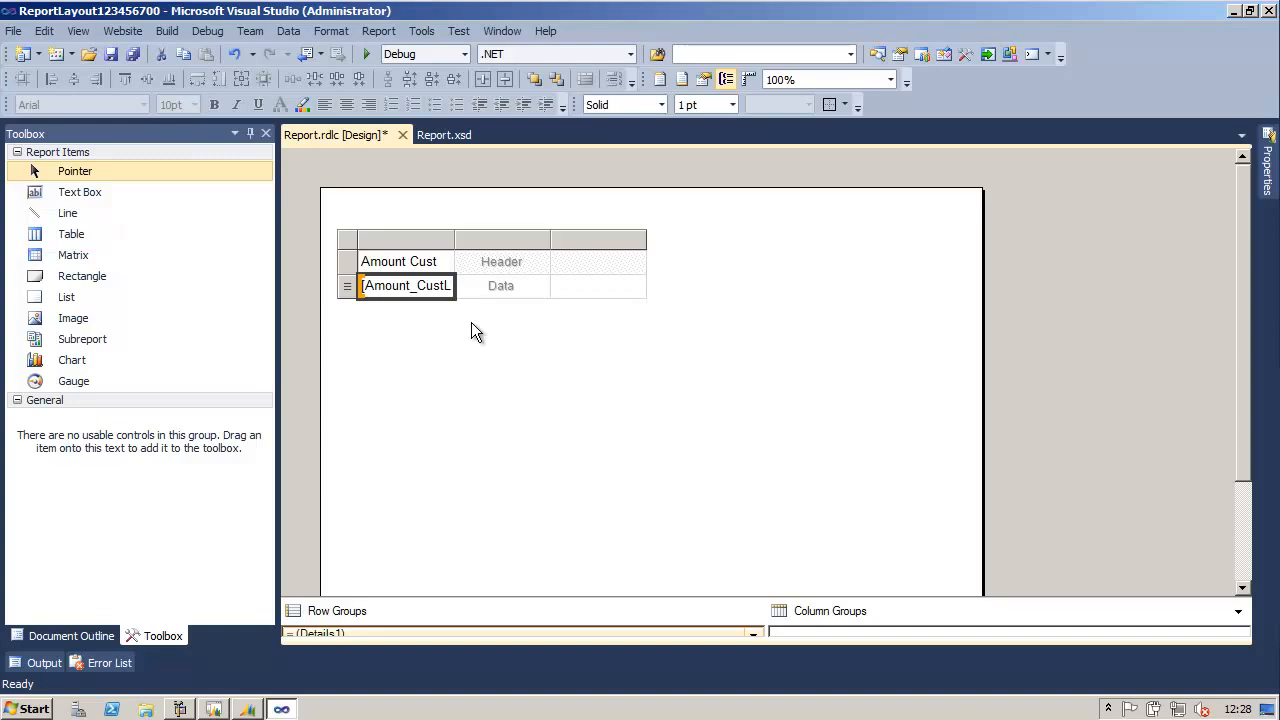
{"action": "right_click", "coordinate": [568, 243]}
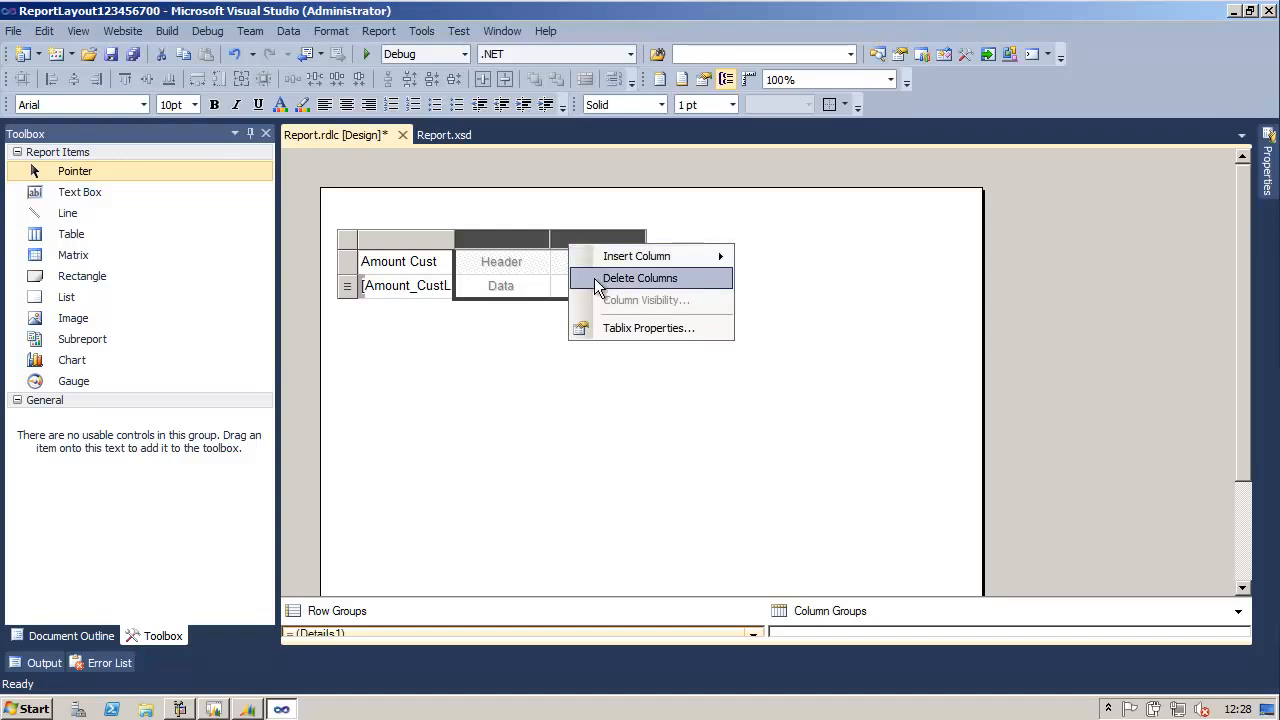
{"action": "left_click", "coordinate": [640, 278]}
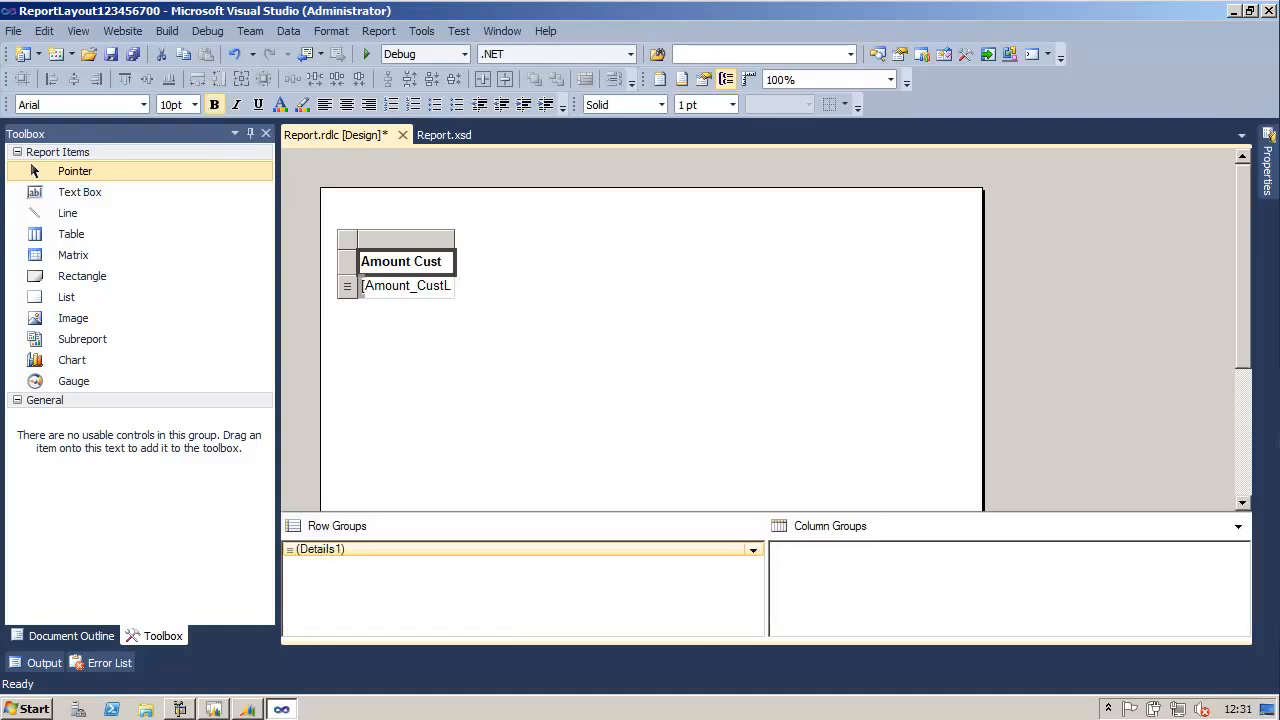
- Add a parent row group above the details group, grouped by SalesPersonName
{"action": "left_click", "coordinate": [753, 550]}
{"action": "mouse_move", "coordinate": [805, 570]}
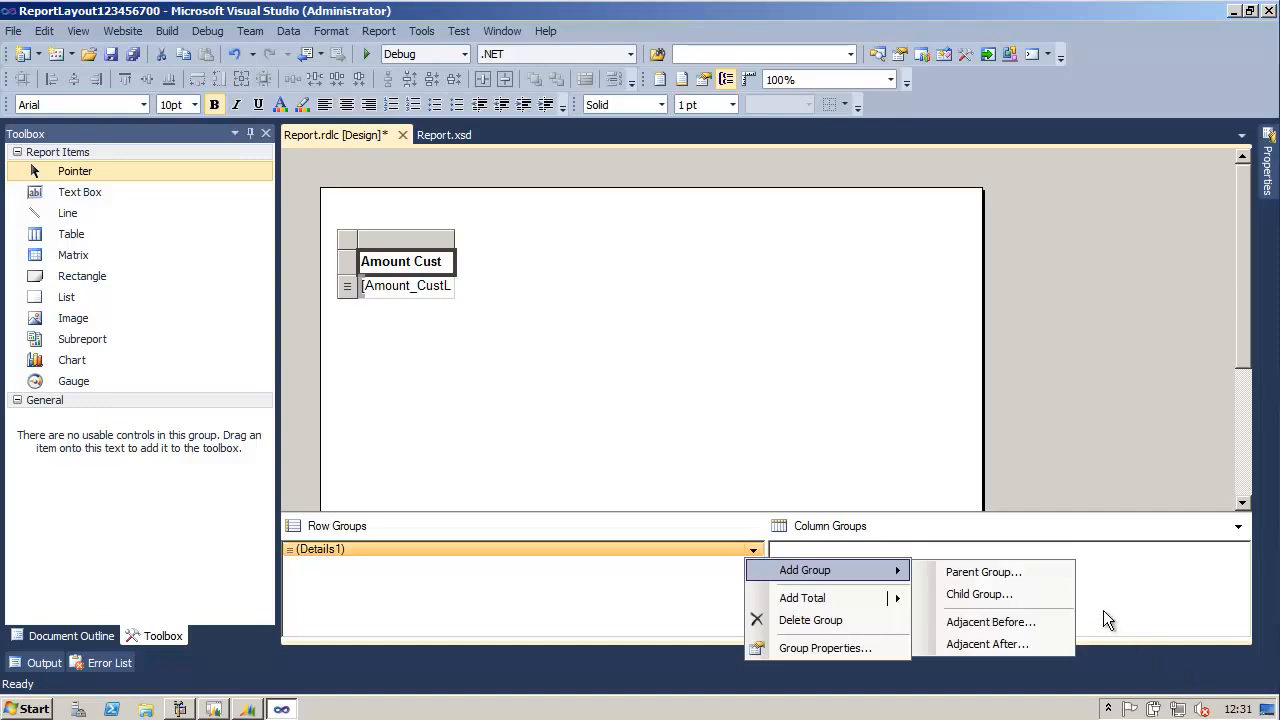
{"action": "left_click", "coordinate": [1051, 574]}
{"action": "key", "text": "alt+Down"}
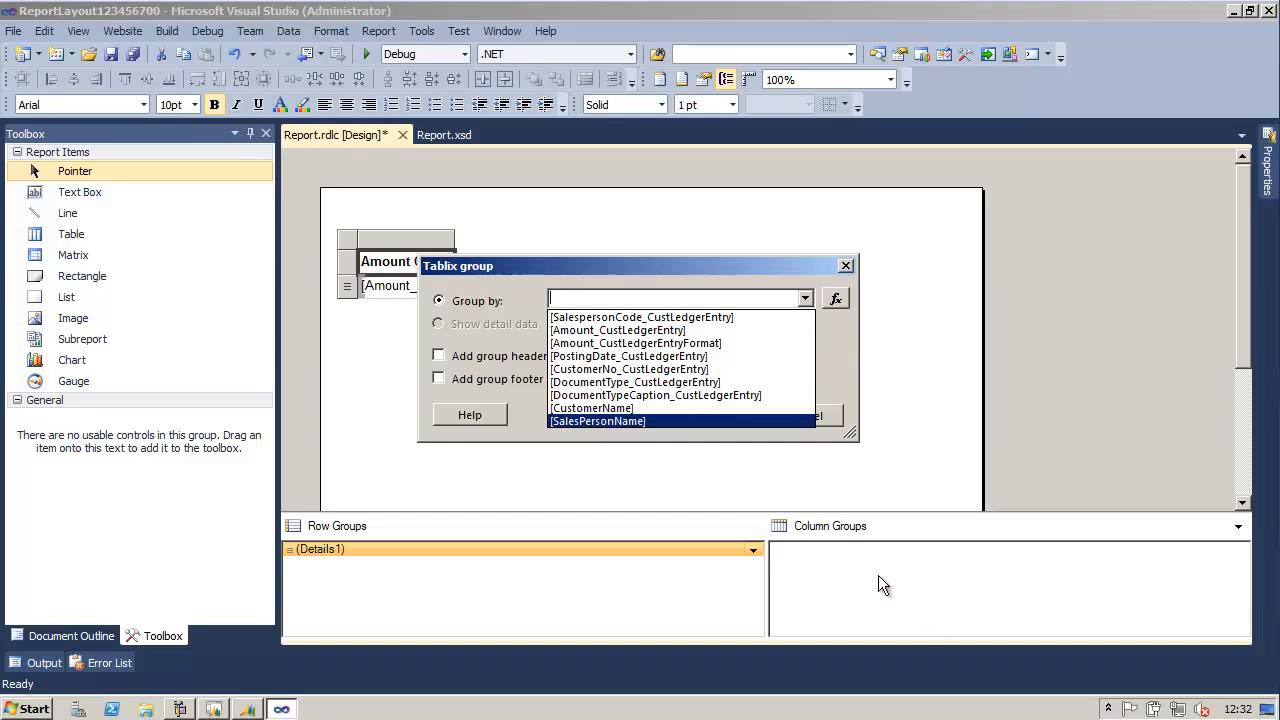
{"action": "left_click", "coordinate": [750, 421]}
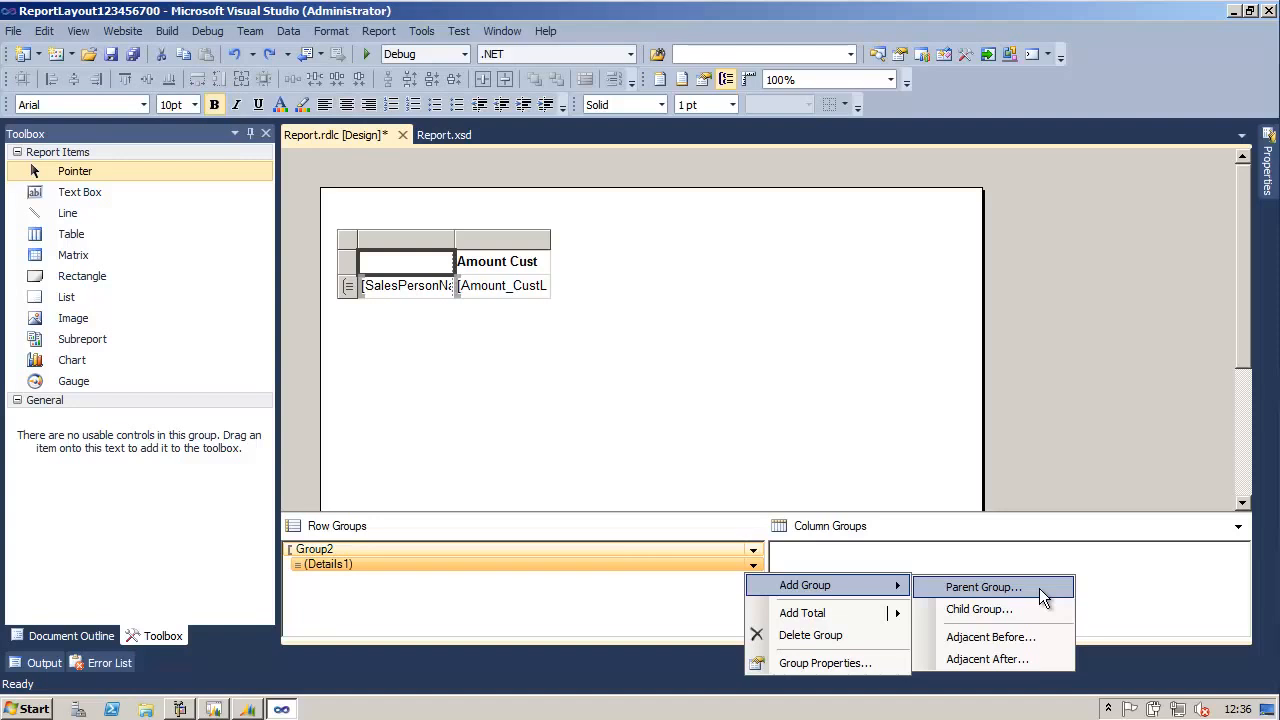
- Add another parent row group directly above the details, grouped by CustomerNo_CustLedgerEntry, and clear its column header text
{"action": "left_click", "coordinate": [1039, 596]}
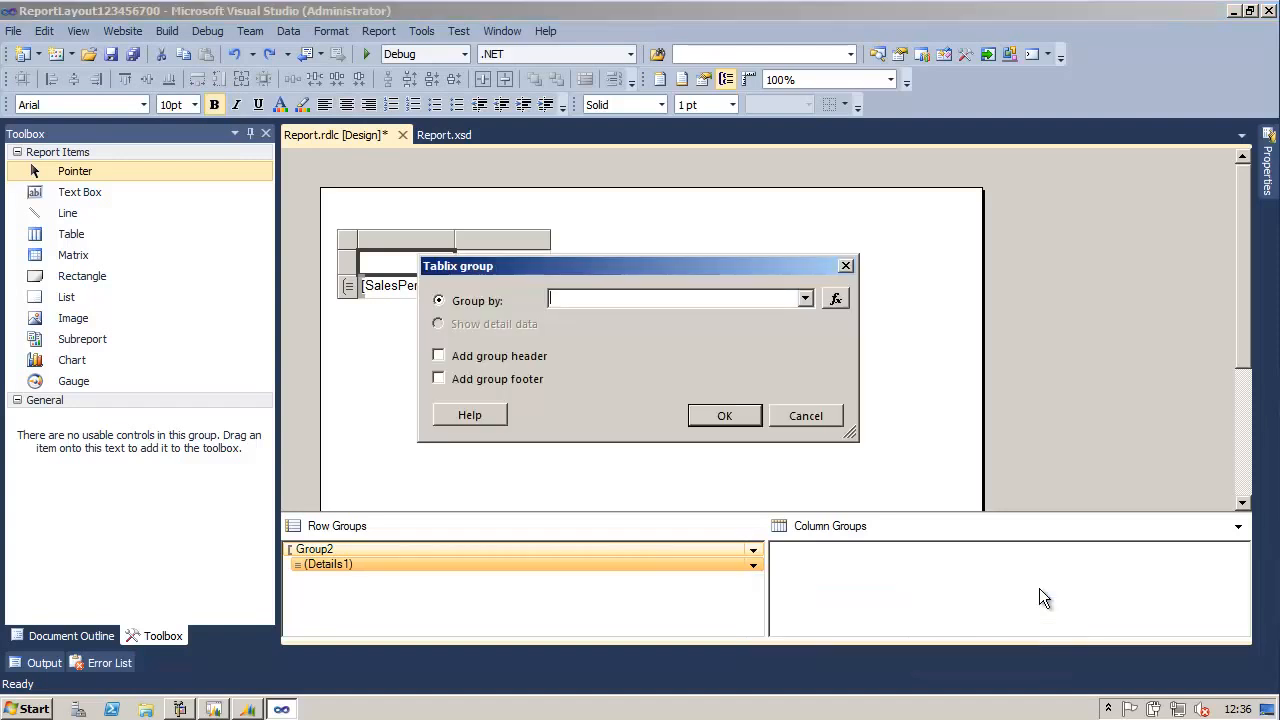
{"action": "left_click", "coordinate": [802, 296]}
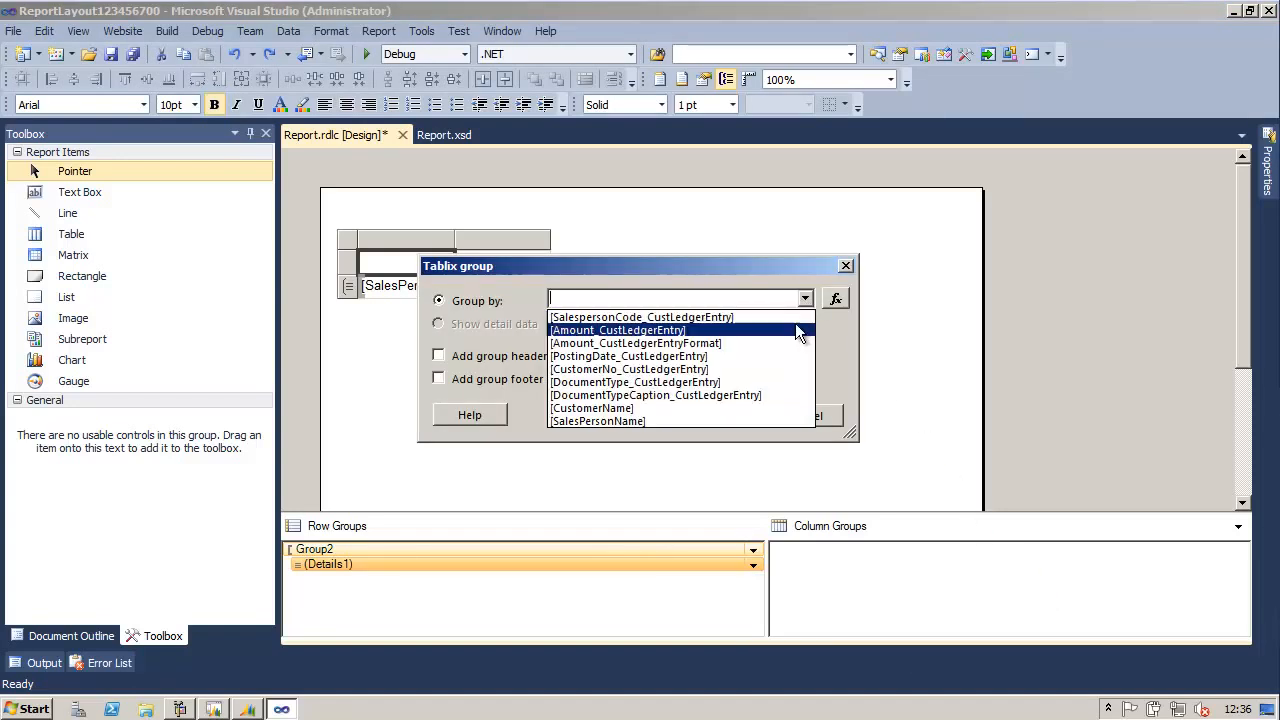
{"action": "left_click", "coordinate": [789, 370]}
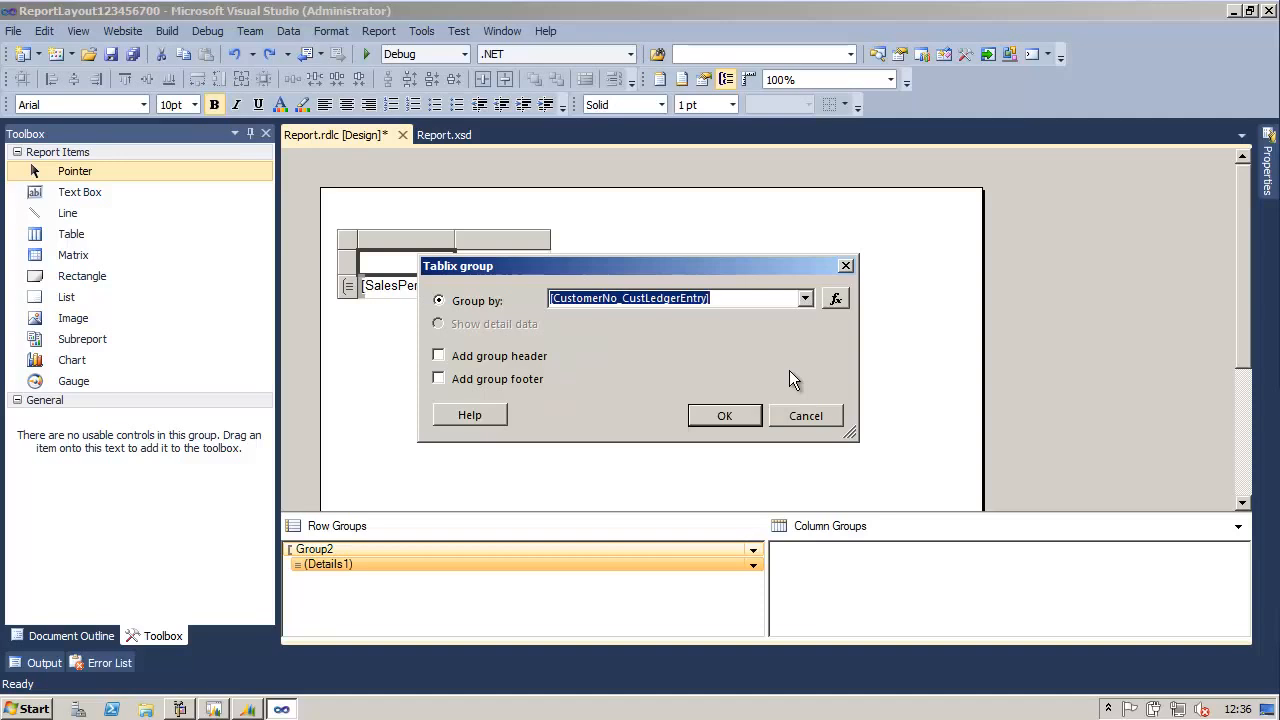
{"action": "left_click", "coordinate": [742, 418]}
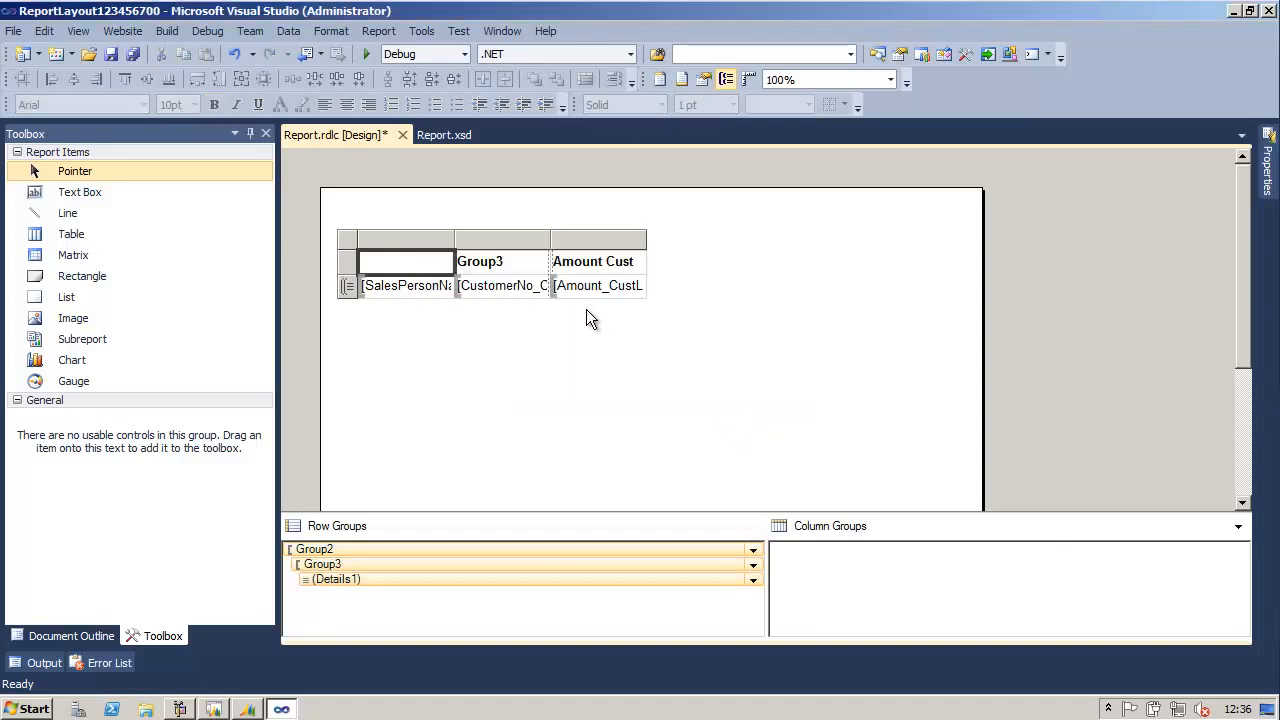
{"action": "left_click", "coordinate": [527, 268]}
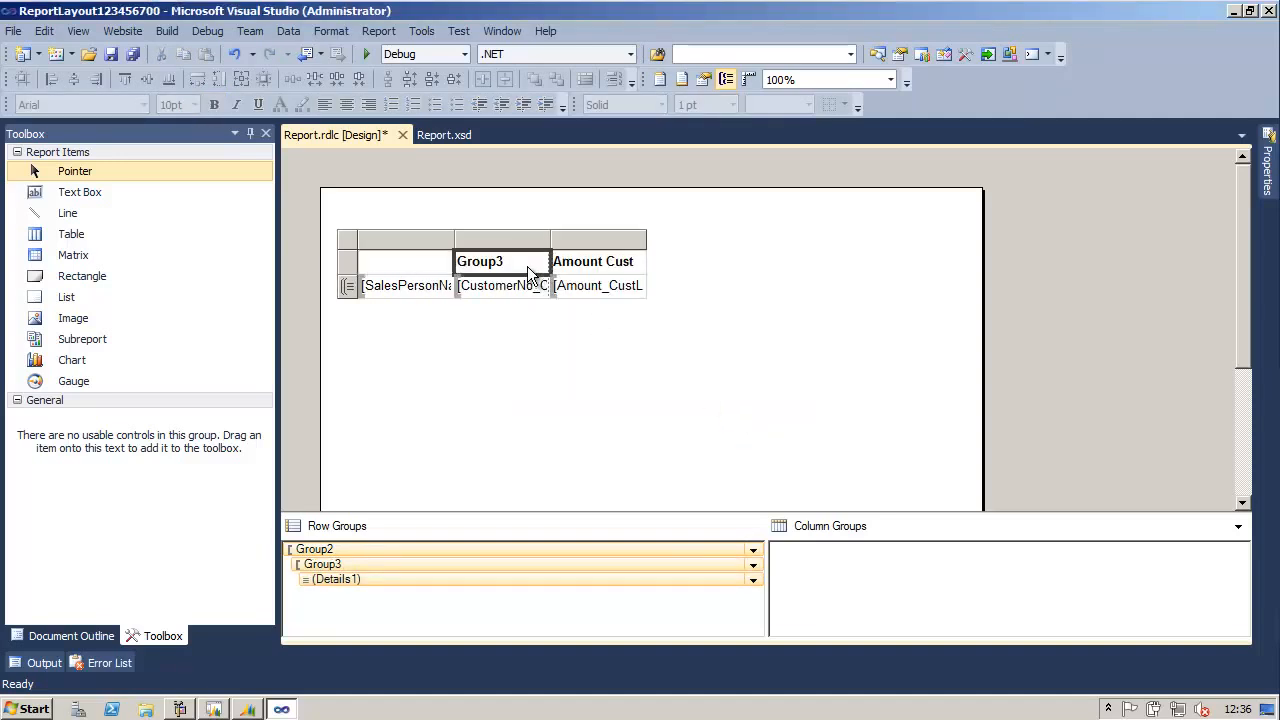
{"action": "key", "text": "Delete"}
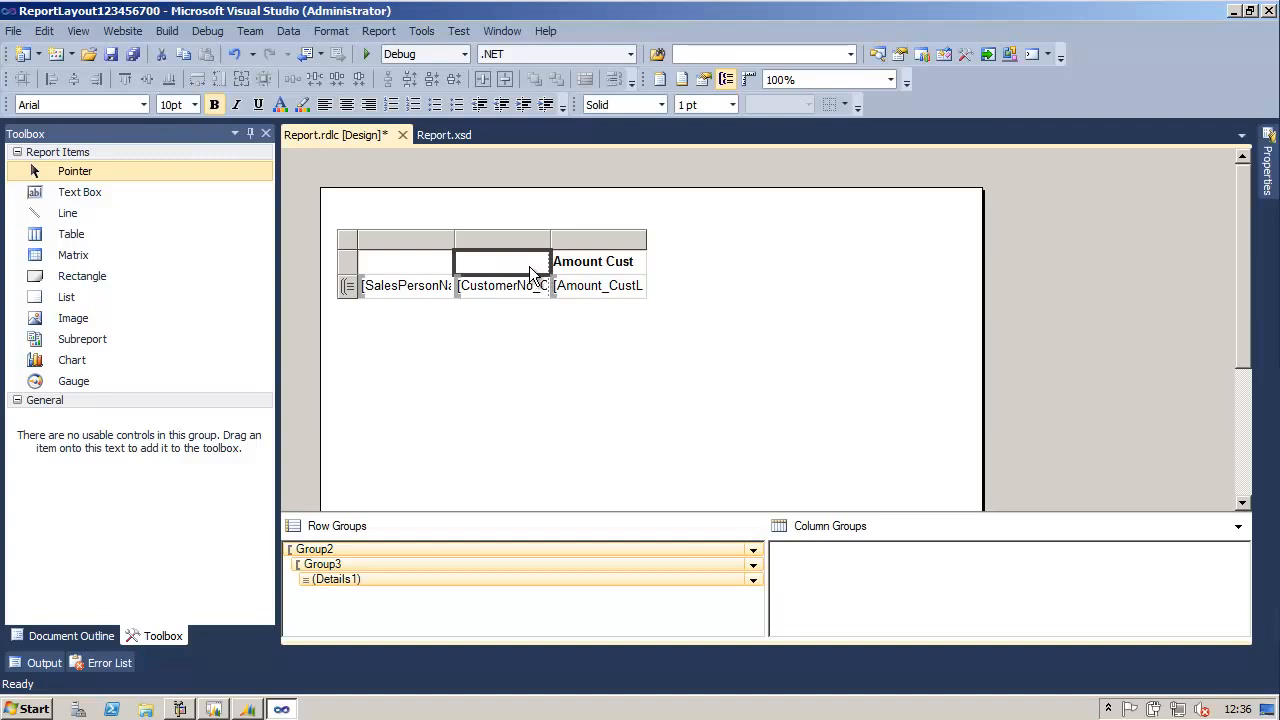
- Set the salesperson cell's expression to =Fields!SalesPersonName.Value & " (" & Fields!SalespersonCode_CustLedgerEntry.Value & ")"
{"action": "right_click", "coordinate": [427, 284]}
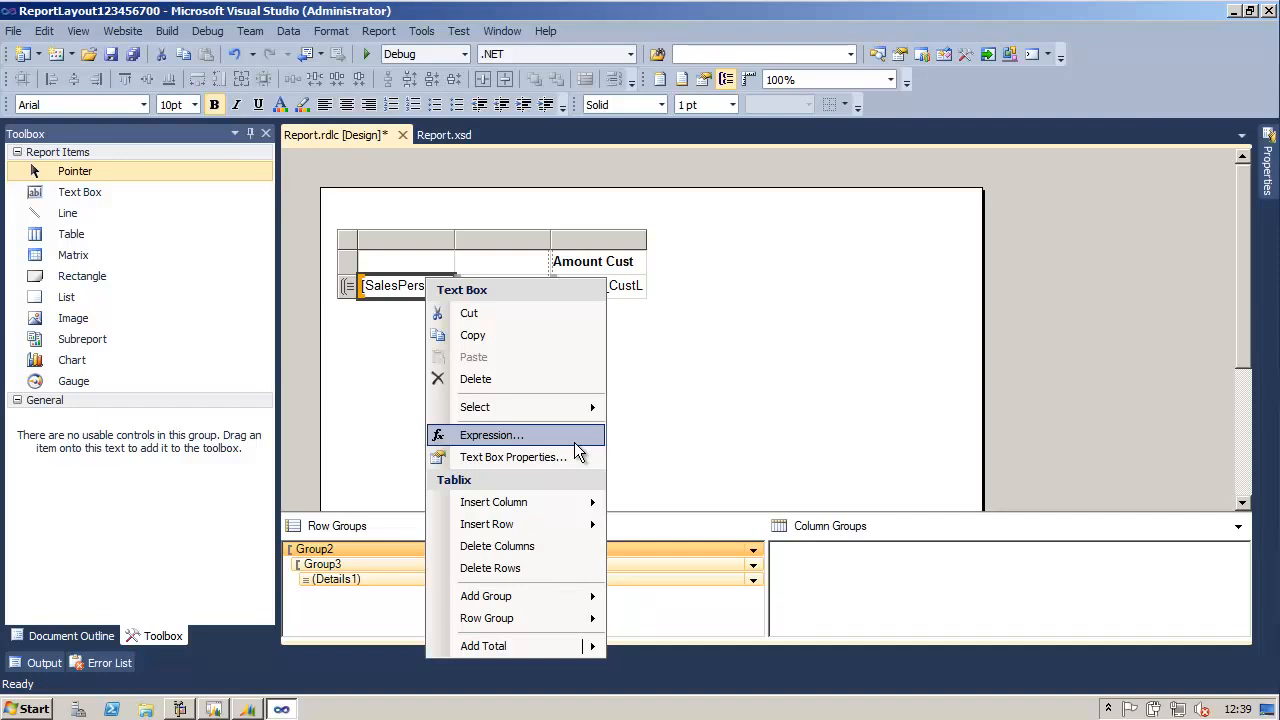
{"action": "left_click", "coordinate": [575, 443]}
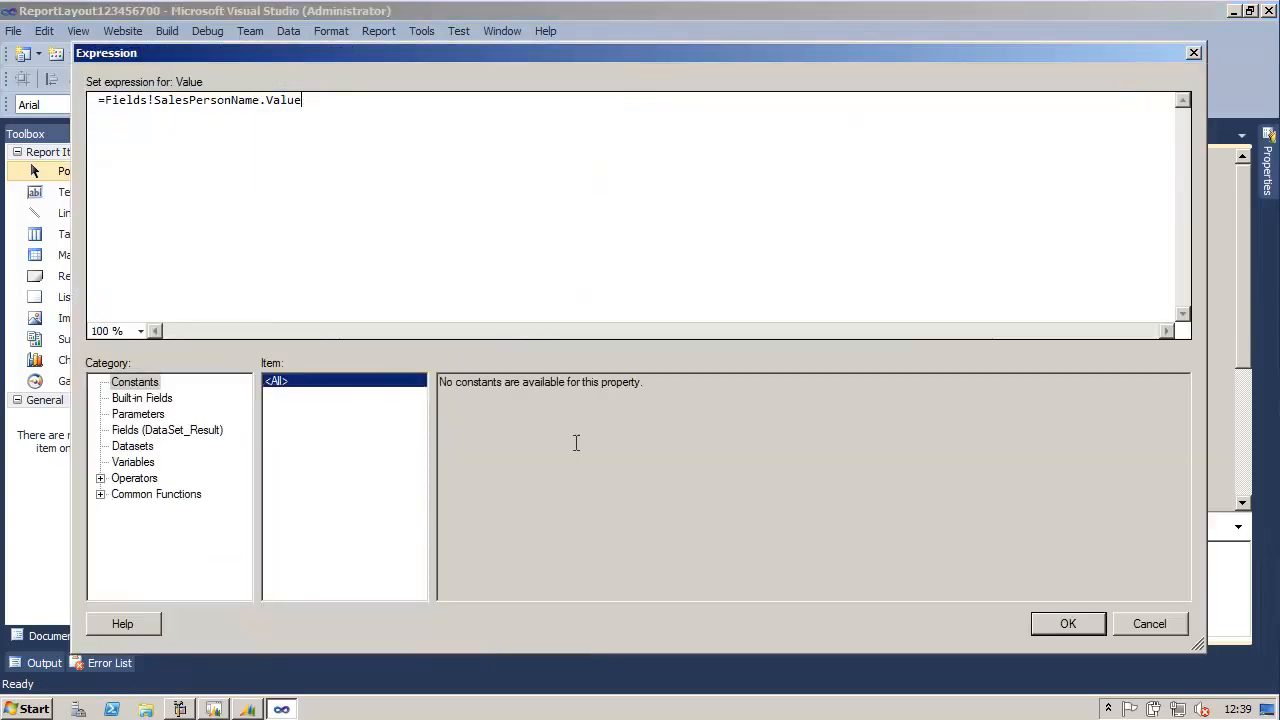
{"action": "type", "text": "& \" (\" & Fields!SalespersonCode_CustLedgerEntry.Value & \")\""}
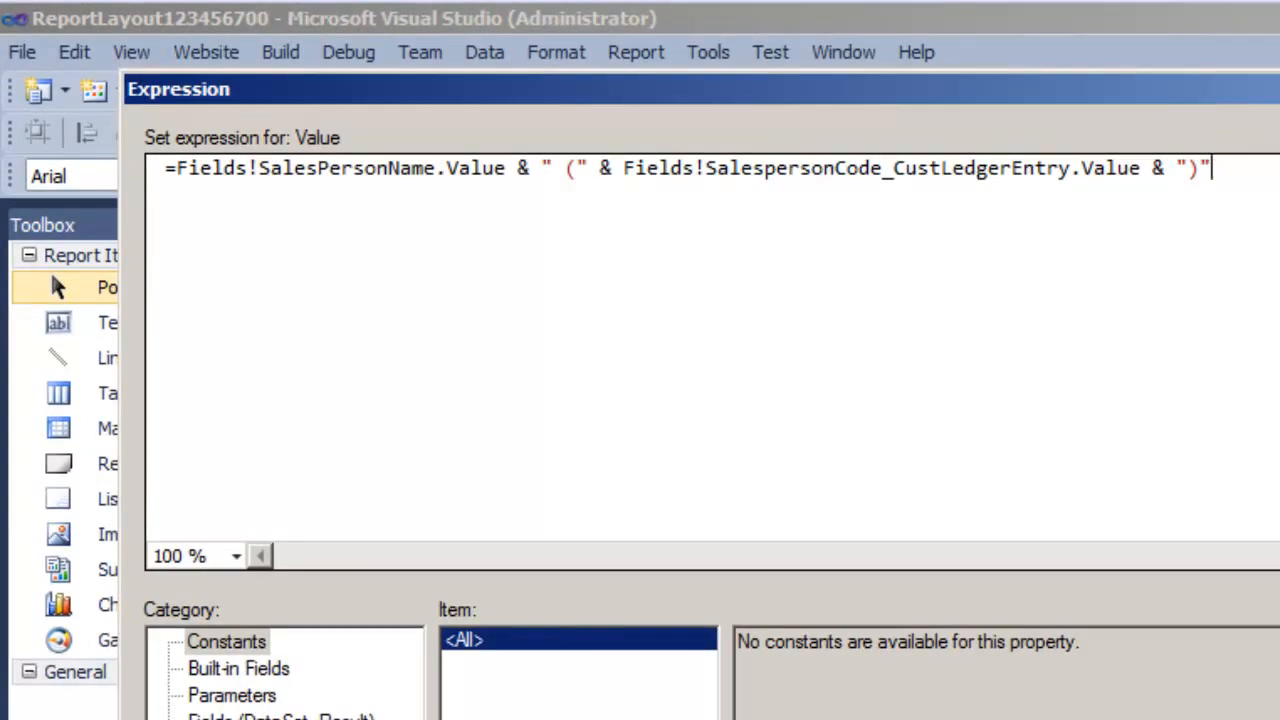
{"action": "key", "text": "Return"}
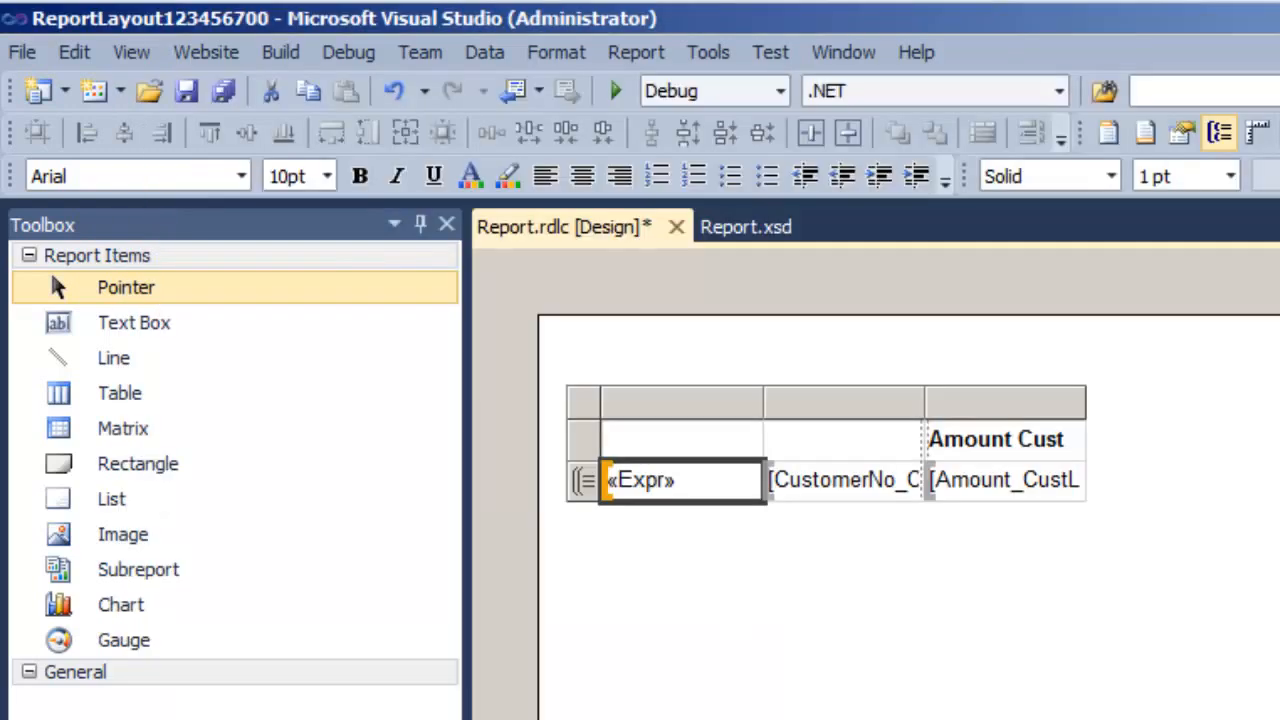
- Set the customer number cell's expression to =Fields!CustomerNo_CustLedgerEntry.Value & " " & Fields!CustomerName.Value
{"action": "right_click", "coordinate": [856, 496]}
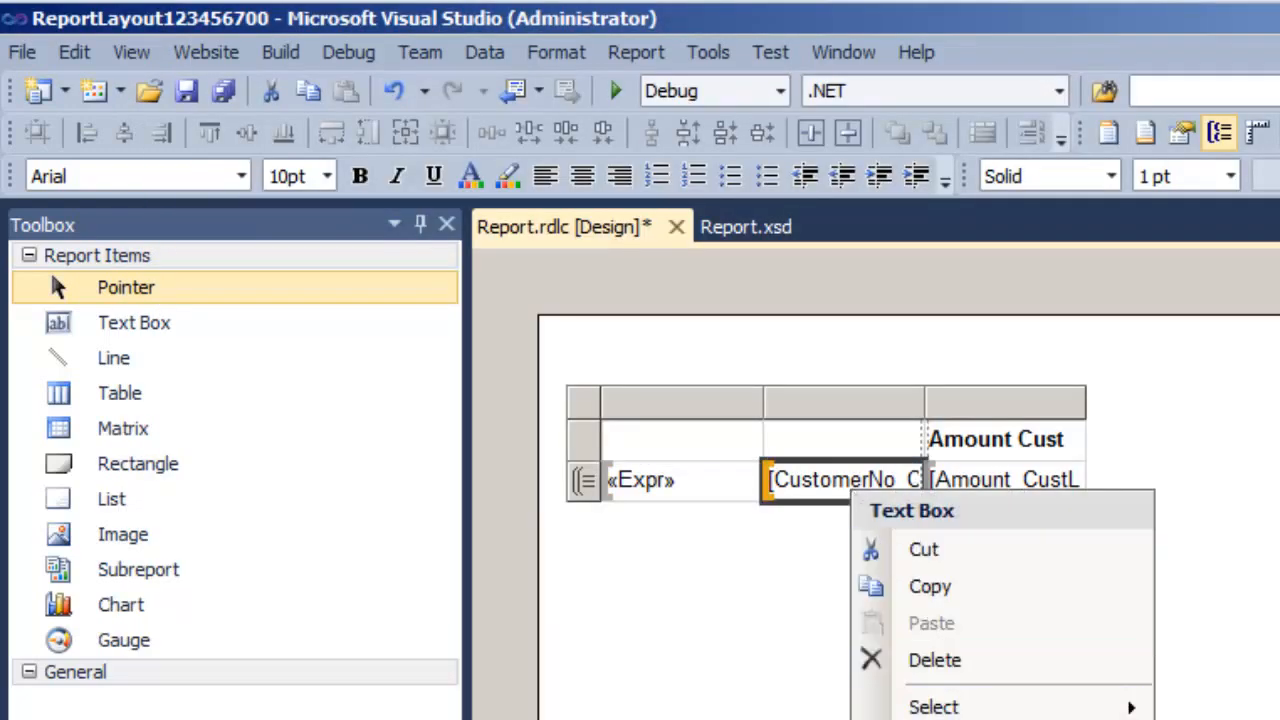
{"action": "left_click", "coordinate": [930, 716]}
{"action": "key", "text": "ctrl+a"}
{"action": "type", "text": "=Fields!CustomerNo_CustLedgerEntry.Value & \" \" & Fields!CustomerName.Value"}
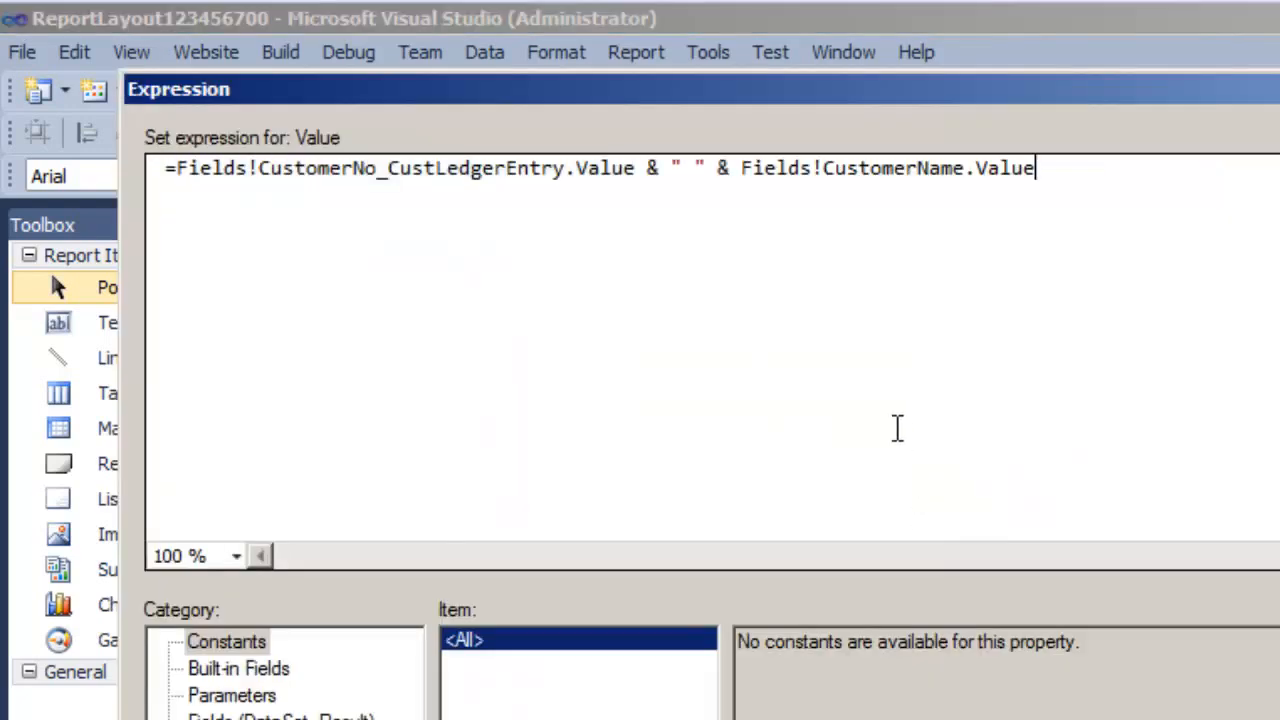
{"action": "key", "text": "Return"}
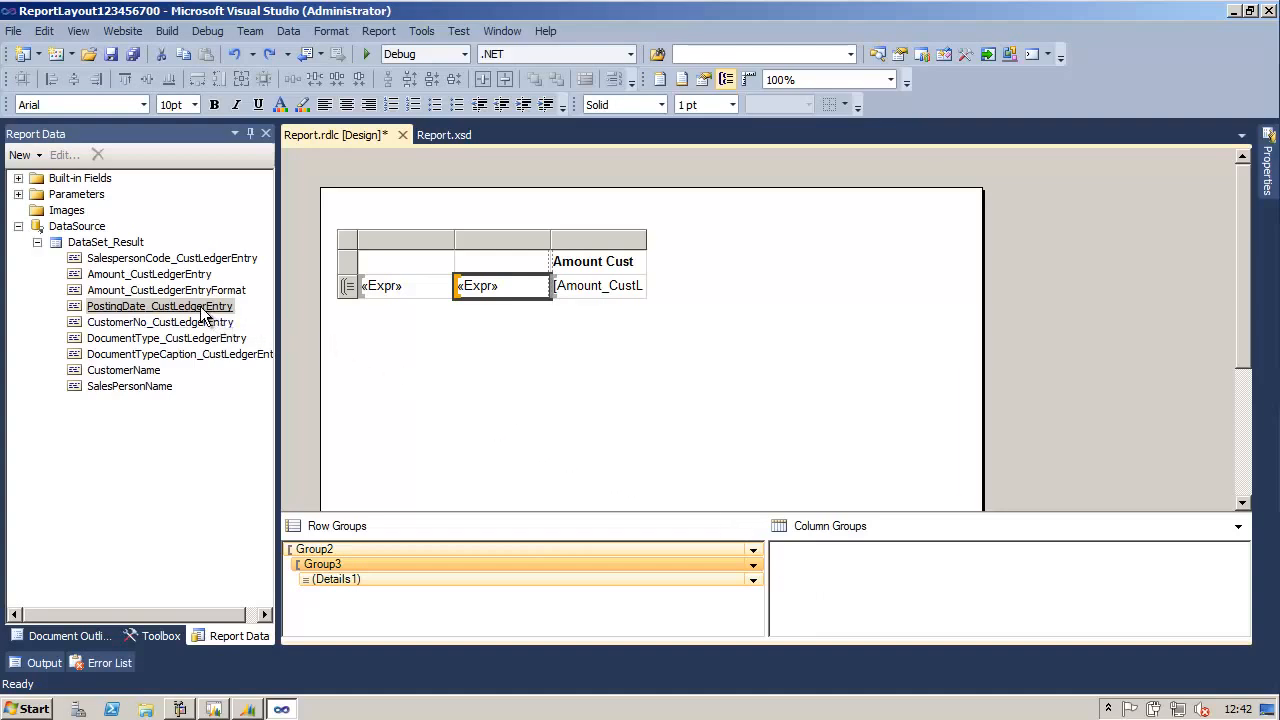
- Add a column group from PostingDate_CustLedgerEntry, group it on =Year(Fields!PostingDate_CustLedgerEntry.Value), and copy that expression
{"action": "left_click_drag", "start_coordinate": [199, 314], "coordinate": [800, 556]}
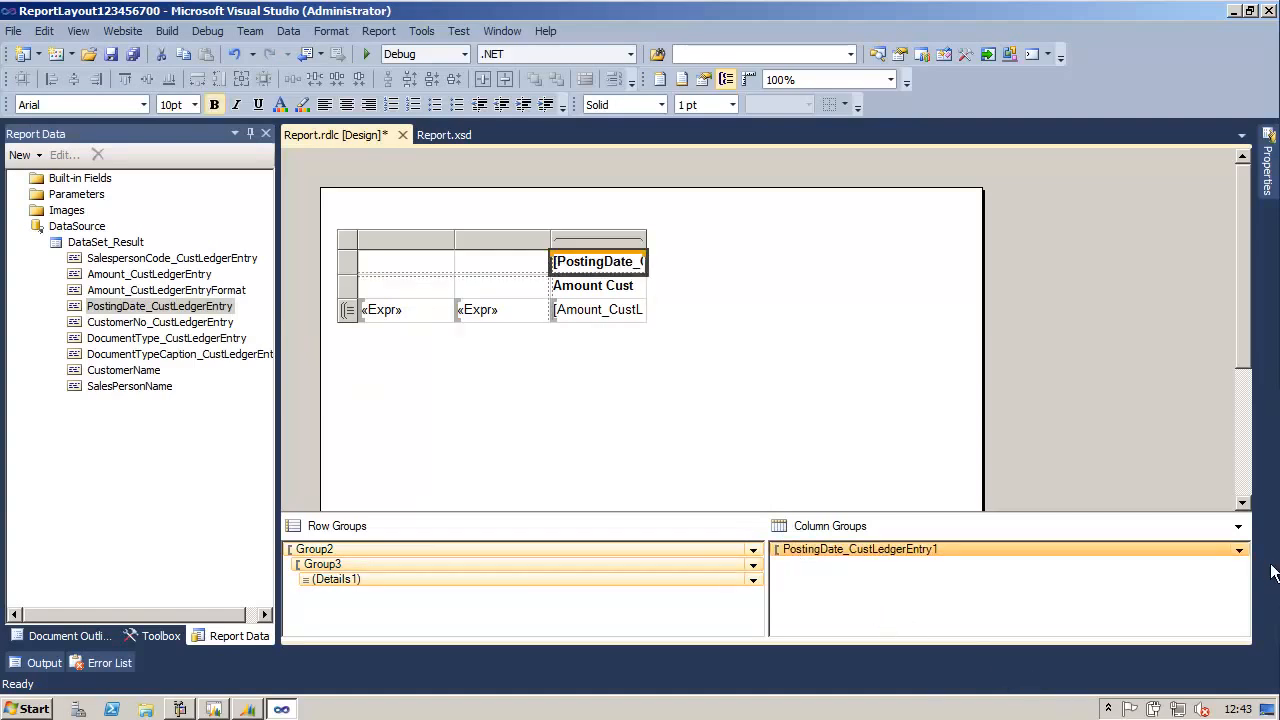
{"action": "left_click", "coordinate": [1240, 551]}
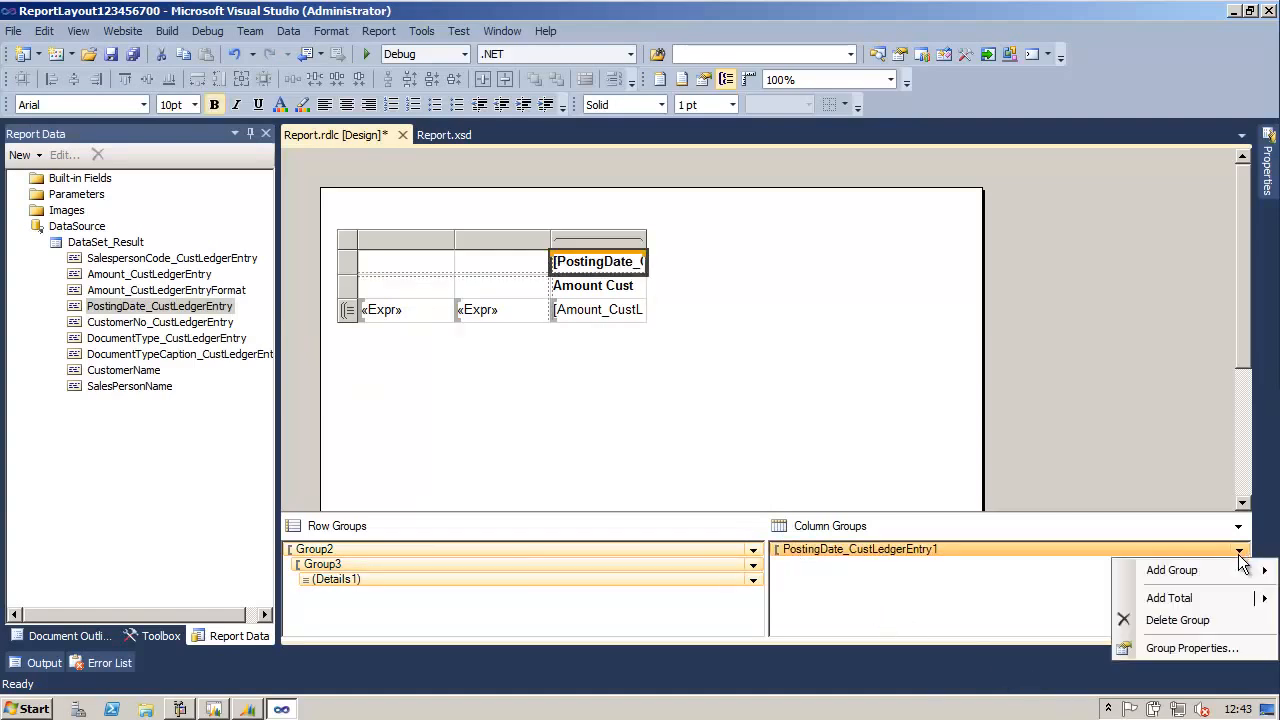
{"action": "left_click", "coordinate": [1214, 650]}
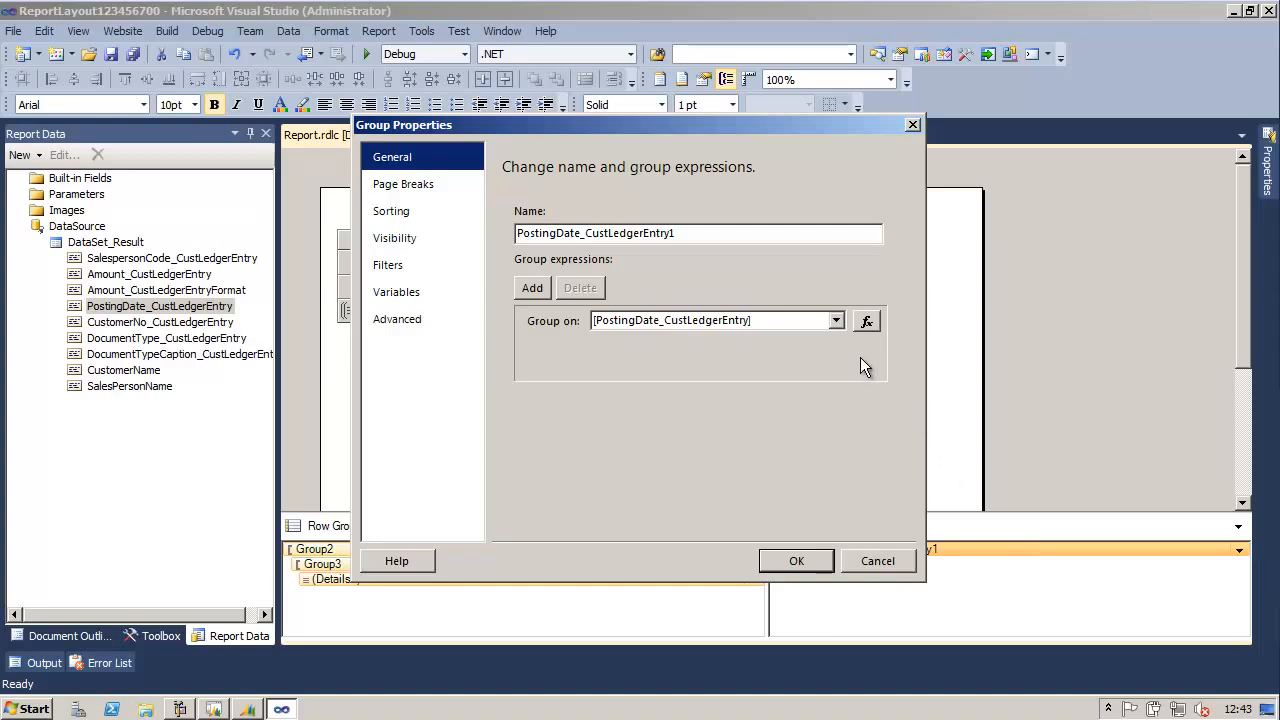
{"action": "left_click", "coordinate": [866, 322]}
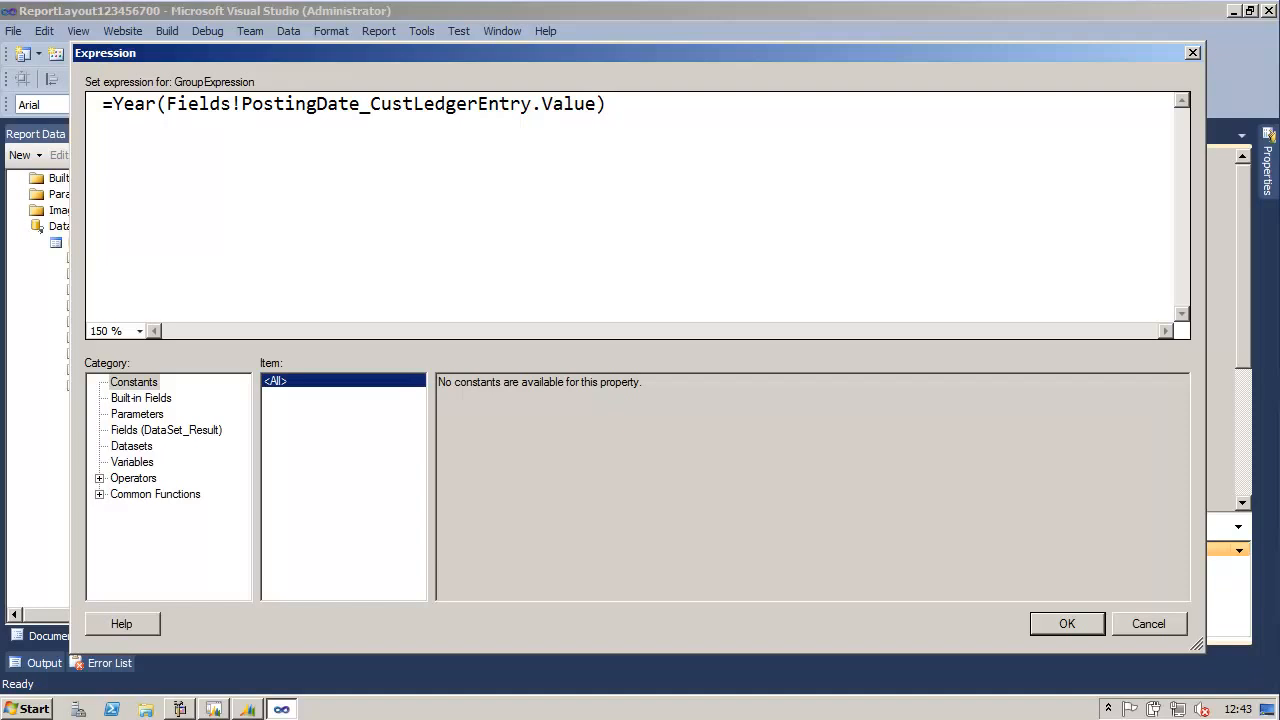
{"action": "key", "text": "ctrl+a"}
{"action": "key", "text": "ctrl+c"}
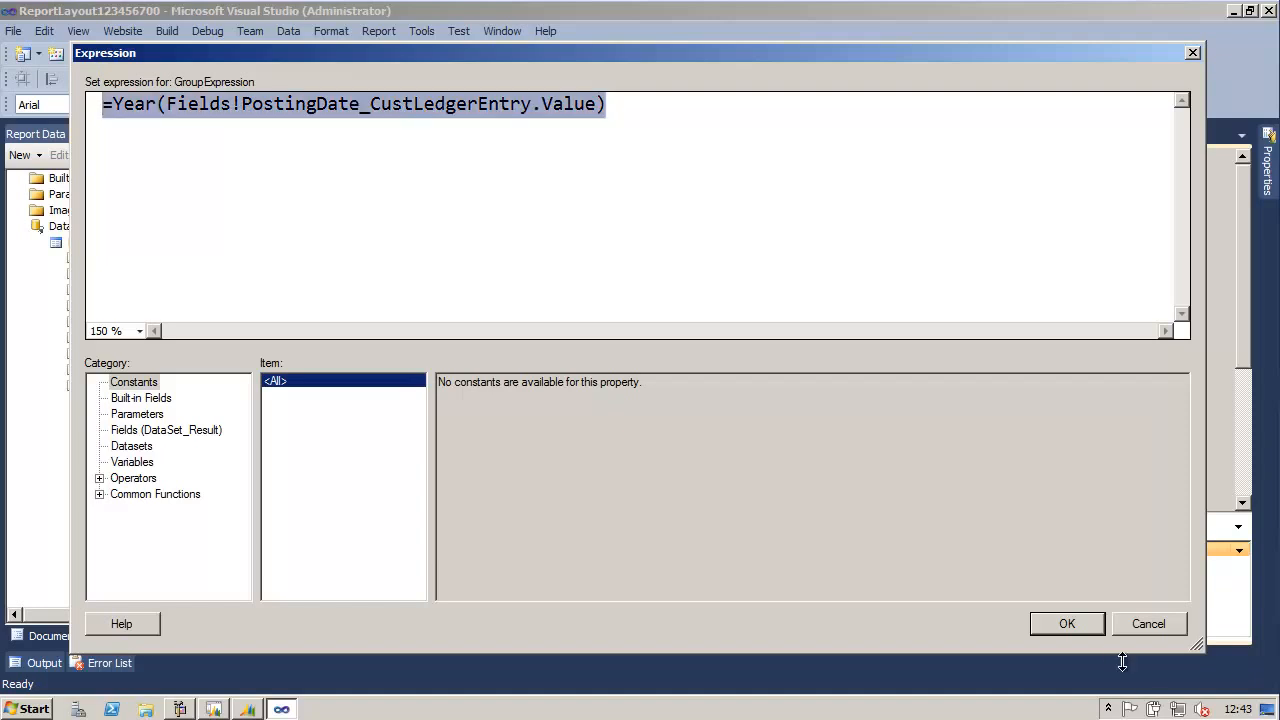
{"action": "left_click", "coordinate": [1092, 622]}
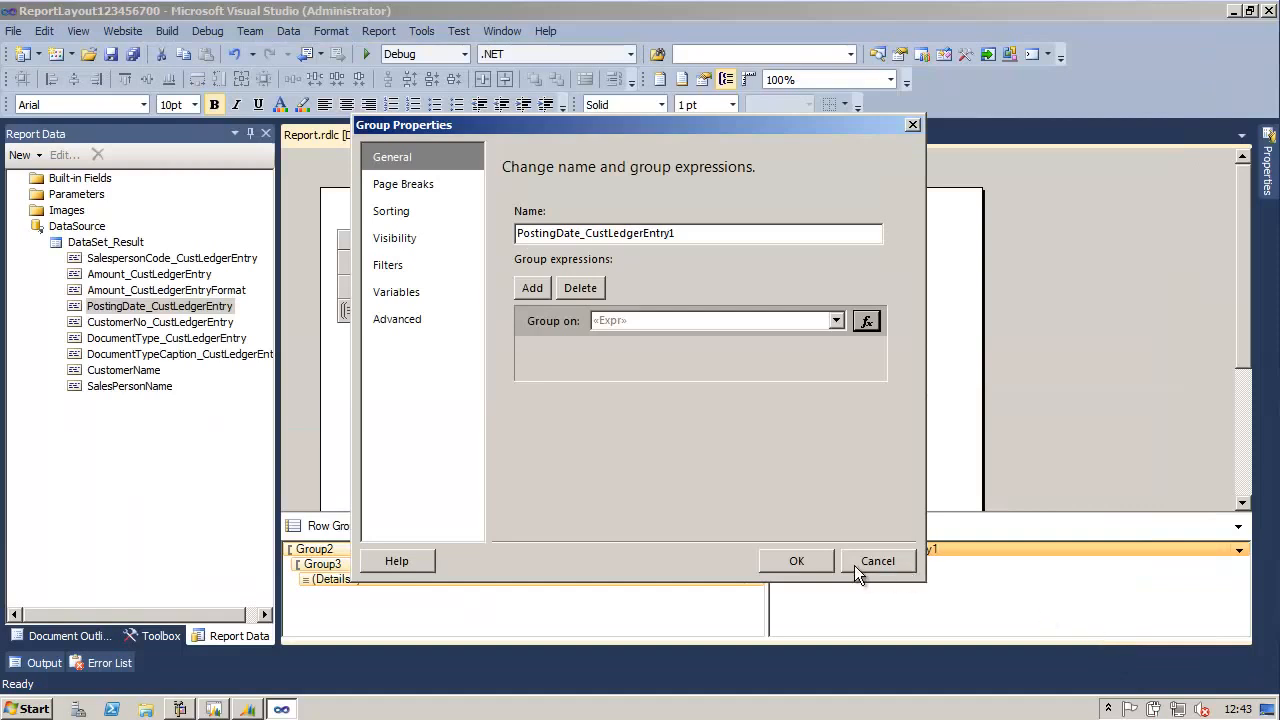
{"action": "left_click", "coordinate": [798, 561]}
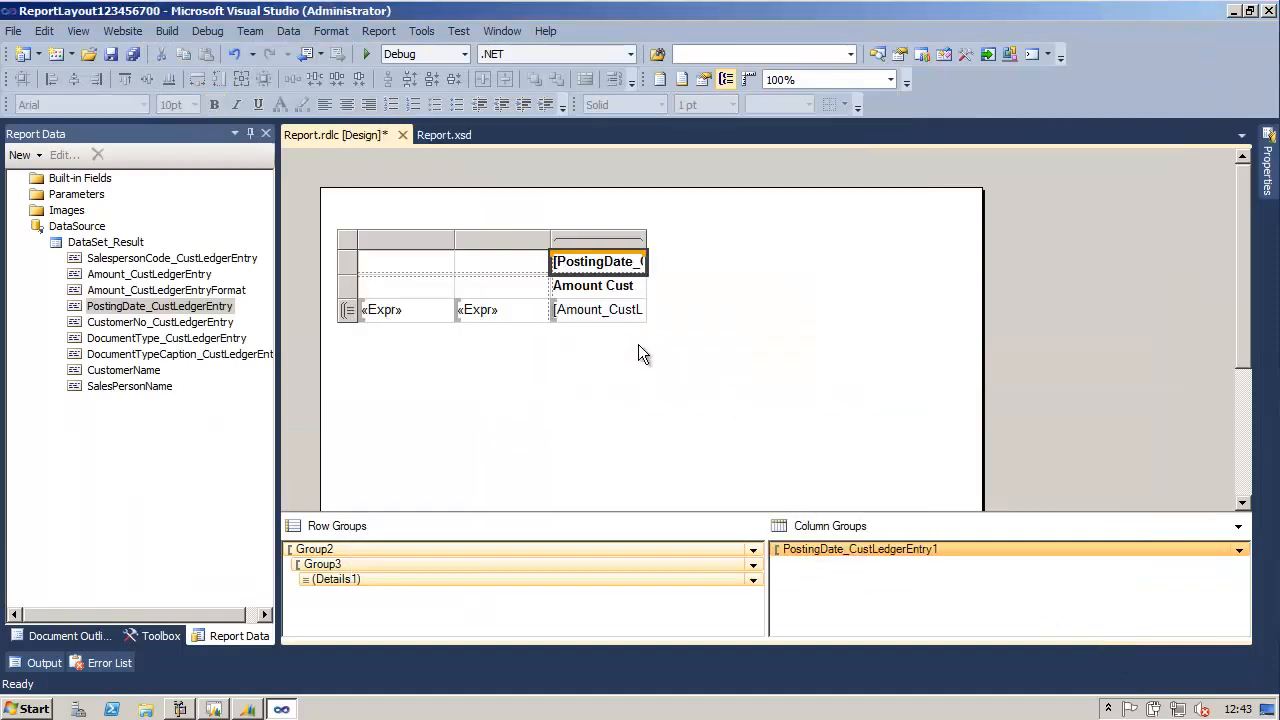
- Set the posting date column header's expression to =Year(Fields!PostingDate_CustLedgerEntry.Value)
{"action": "right_click", "coordinate": [604, 262]}
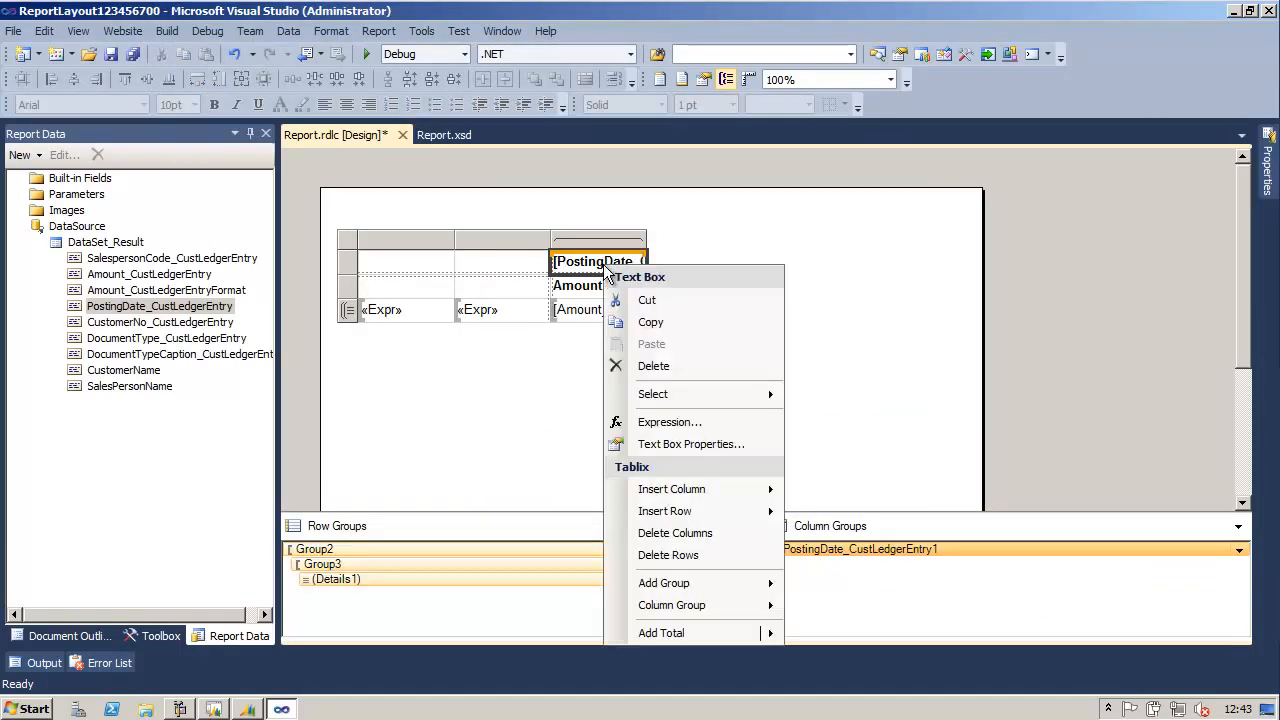
{"action": "left_click", "coordinate": [680, 421]}
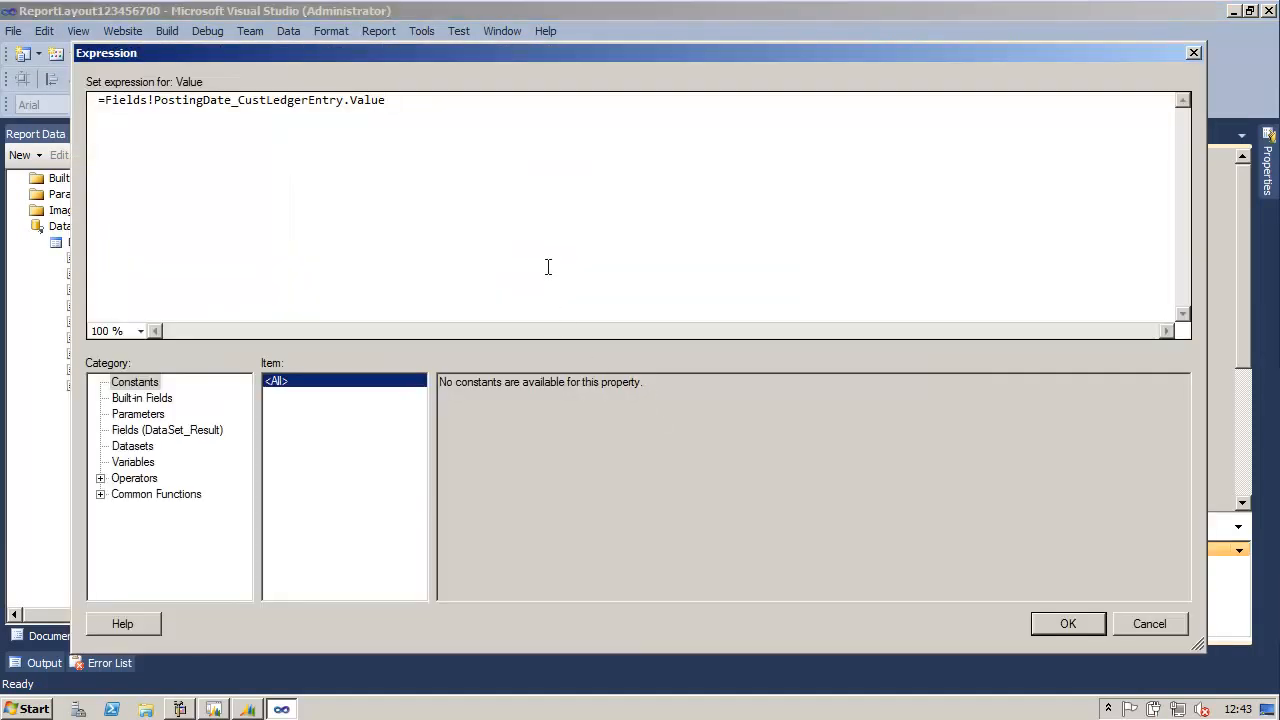
{"action": "key", "text": "ctrl+a"}
{"action": "key", "text": "ctrl+v"}
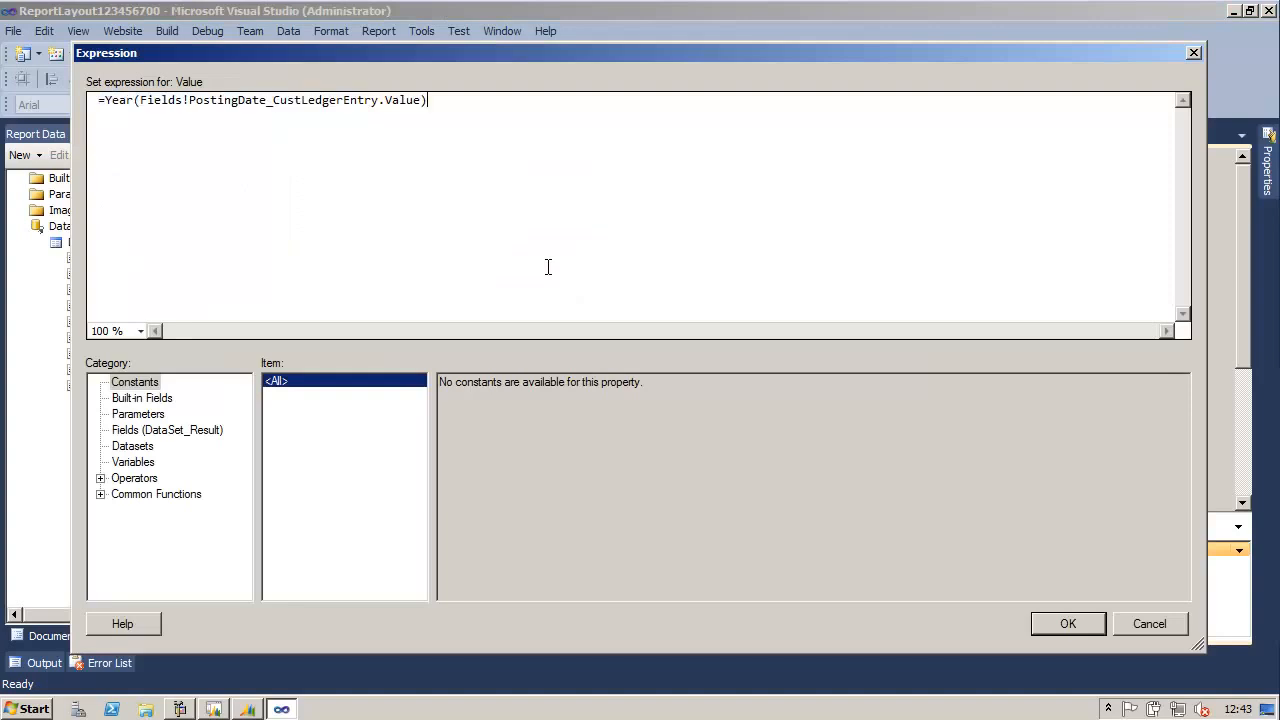
{"action": "left_click", "coordinate": [1059, 626]}
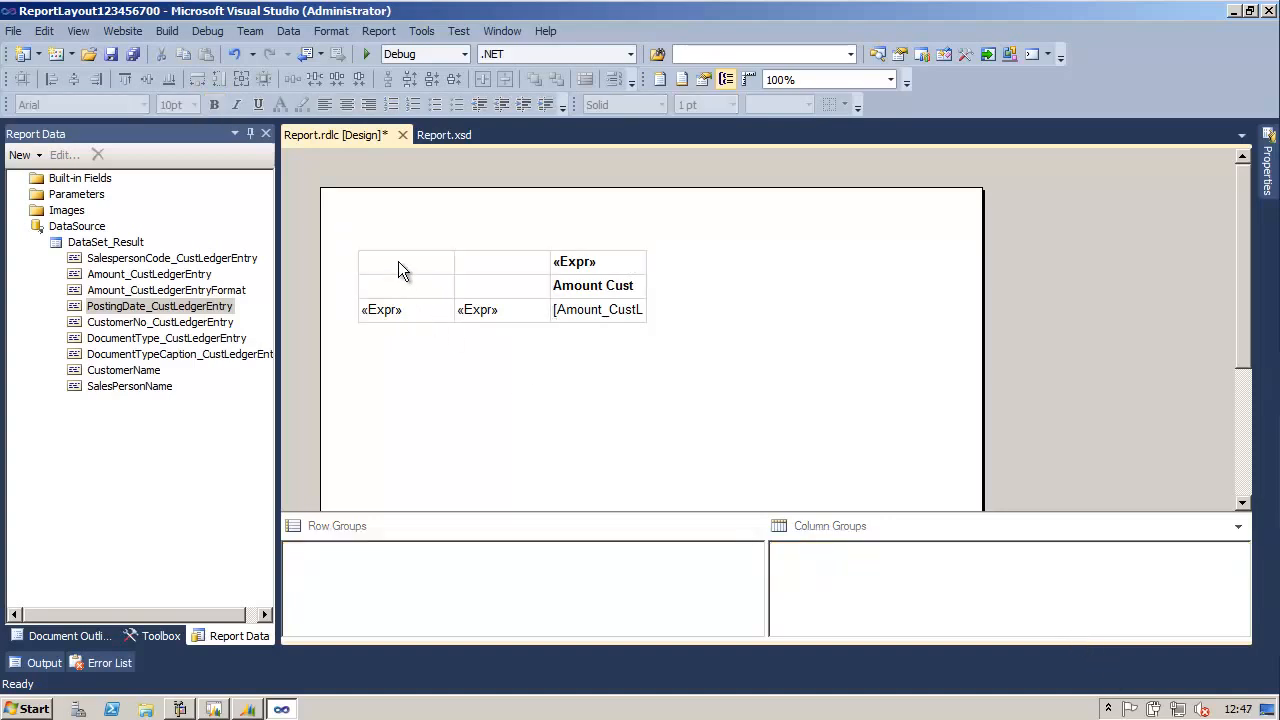
- Add an adjacent column group after the PostingDate_CustLedgerEntry1 group, grouped by DocumentType_CustLedgerEntry
{"action": "left_click", "coordinate": [398, 261]}
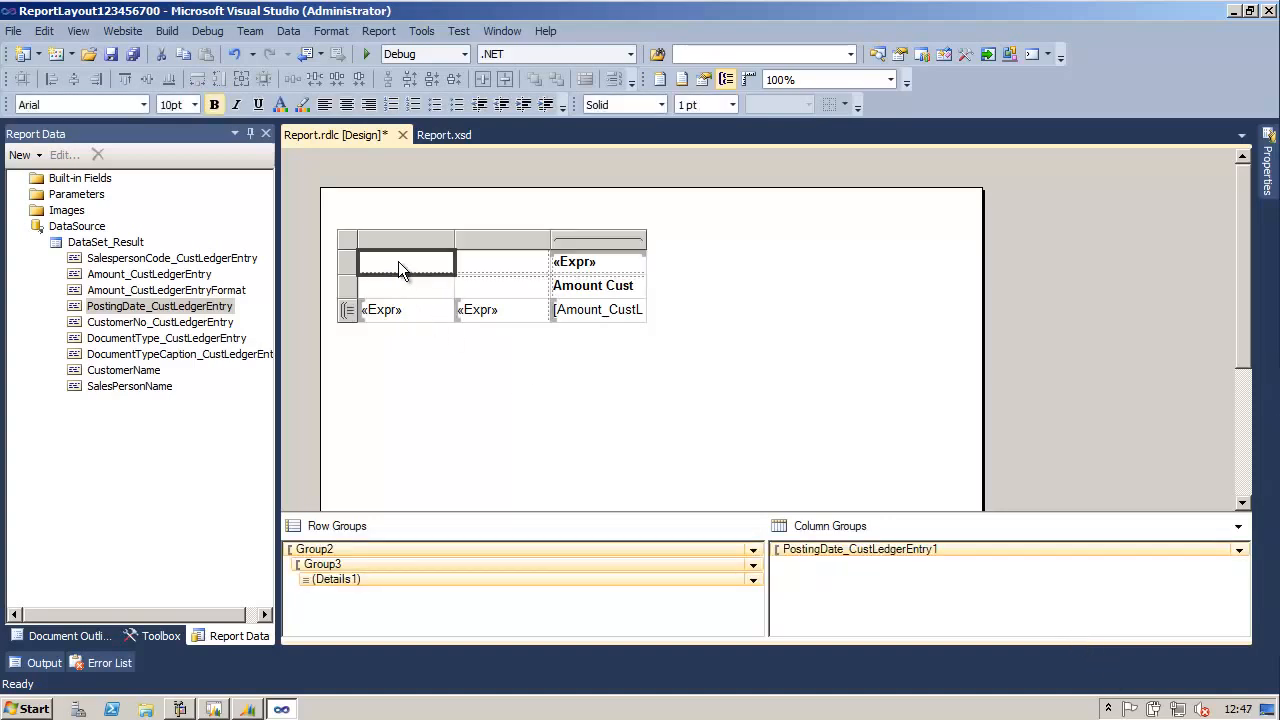
{"action": "left_click", "coordinate": [1242, 550]}
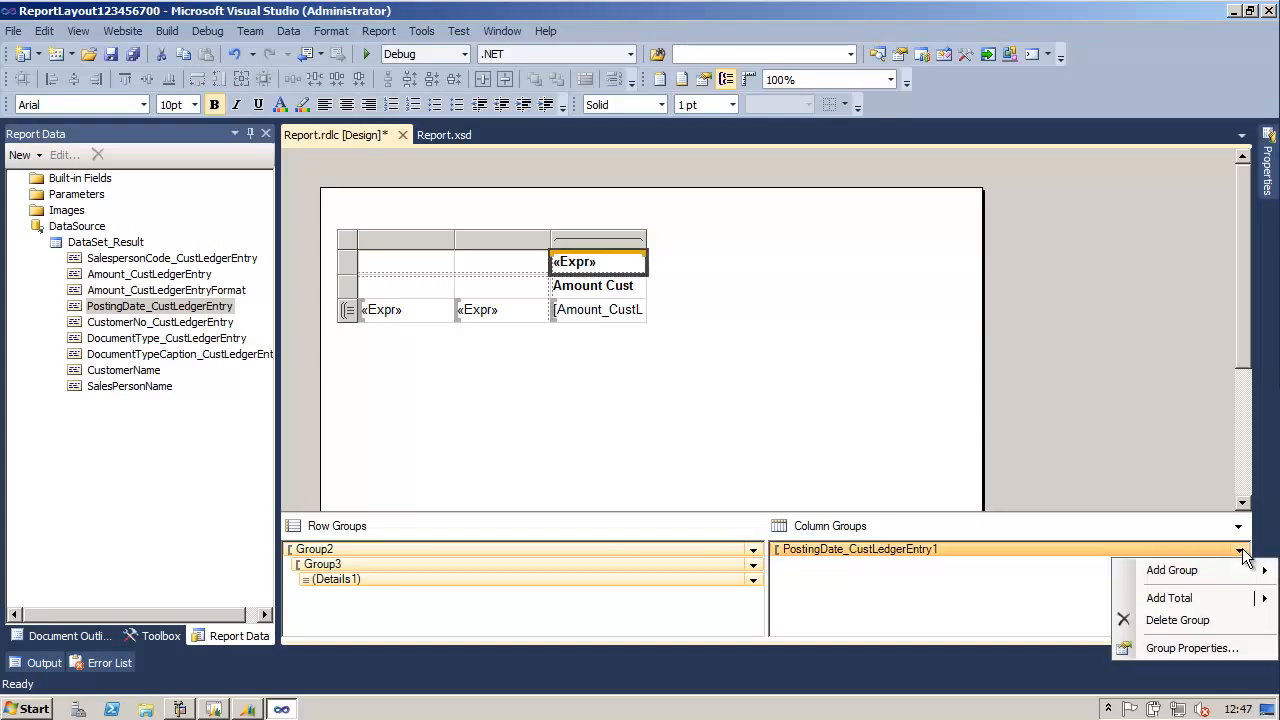
{"action": "mouse_move", "coordinate": [1235, 574]}
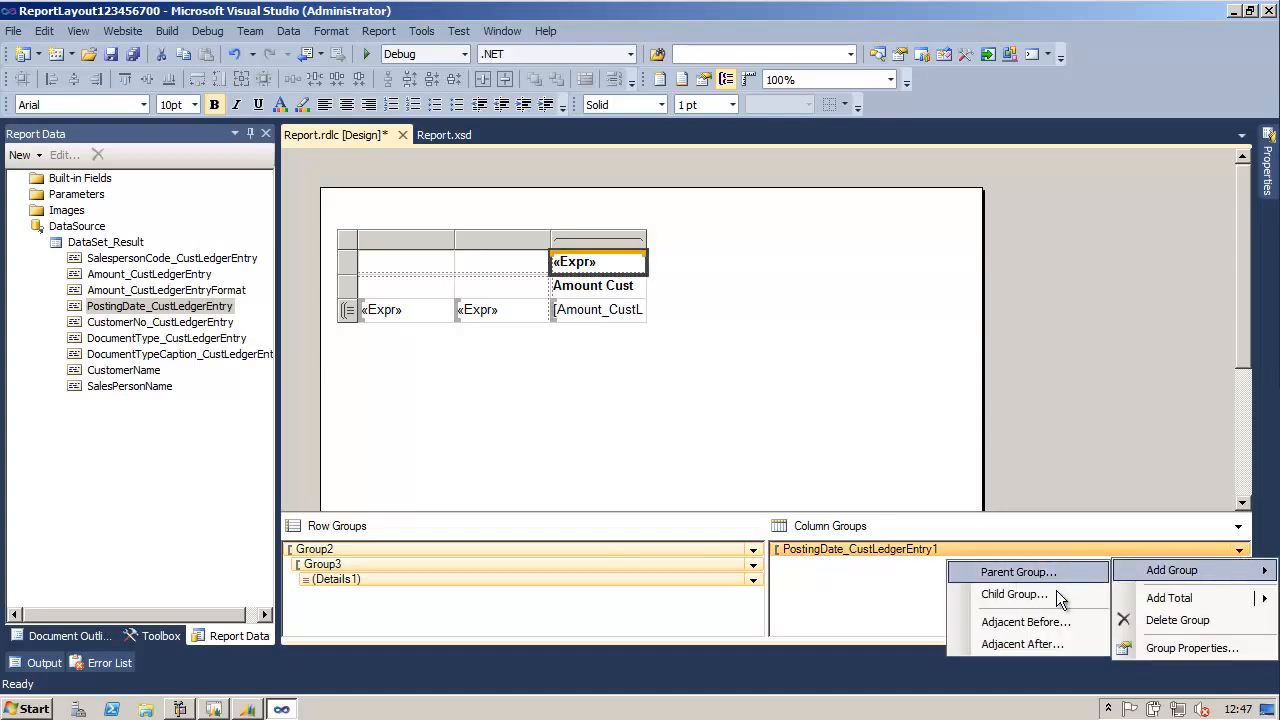
{"action": "left_click", "coordinate": [1062, 645]}
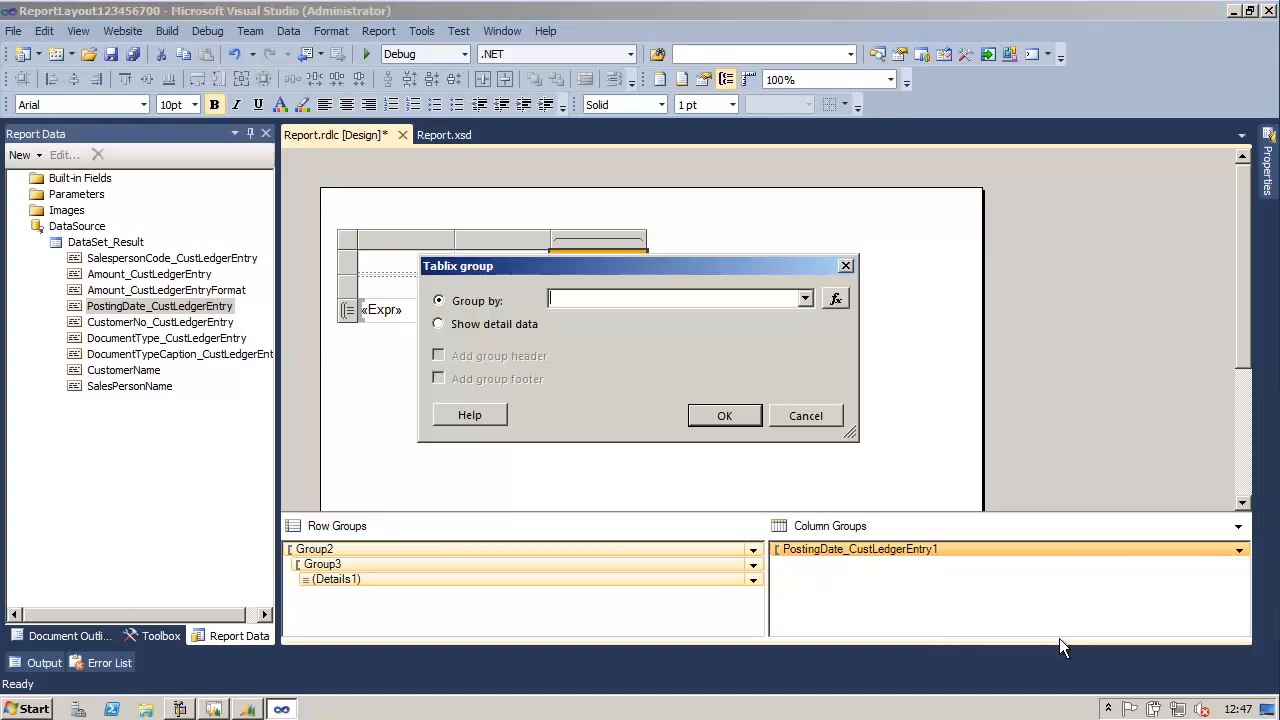
{"action": "left_click", "coordinate": [805, 299]}
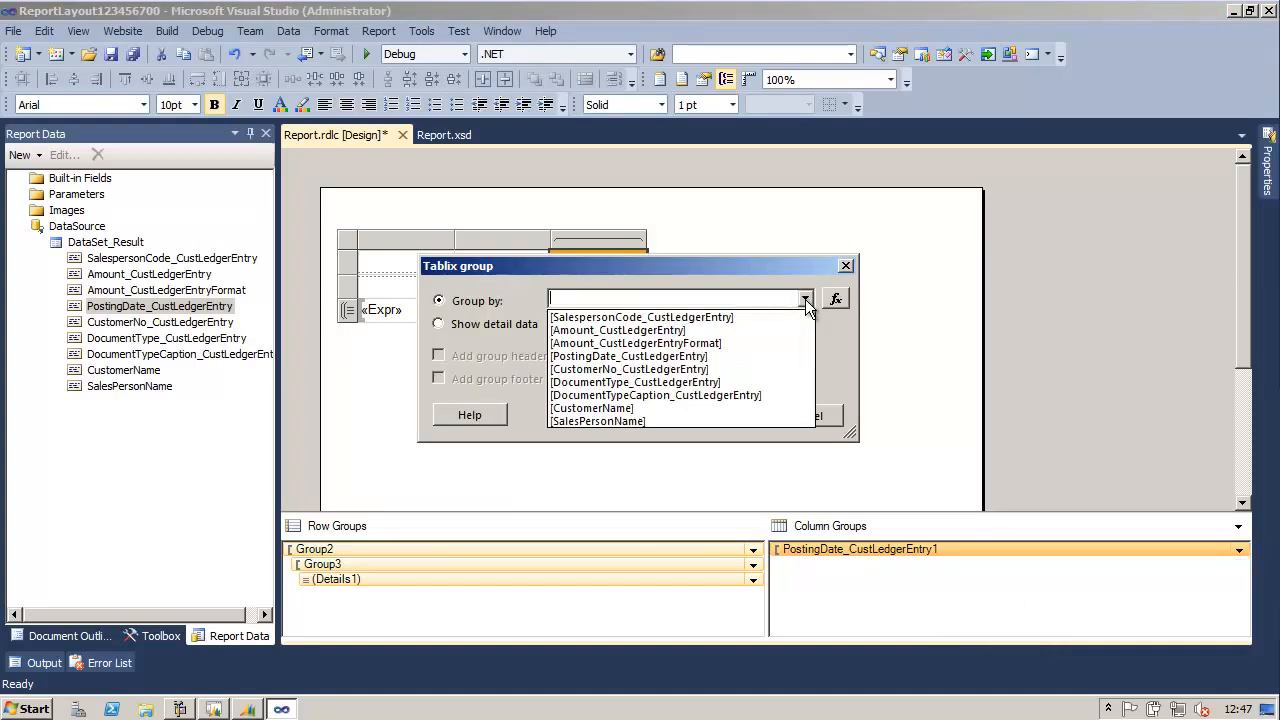
{"action": "left_click", "coordinate": [757, 382]}
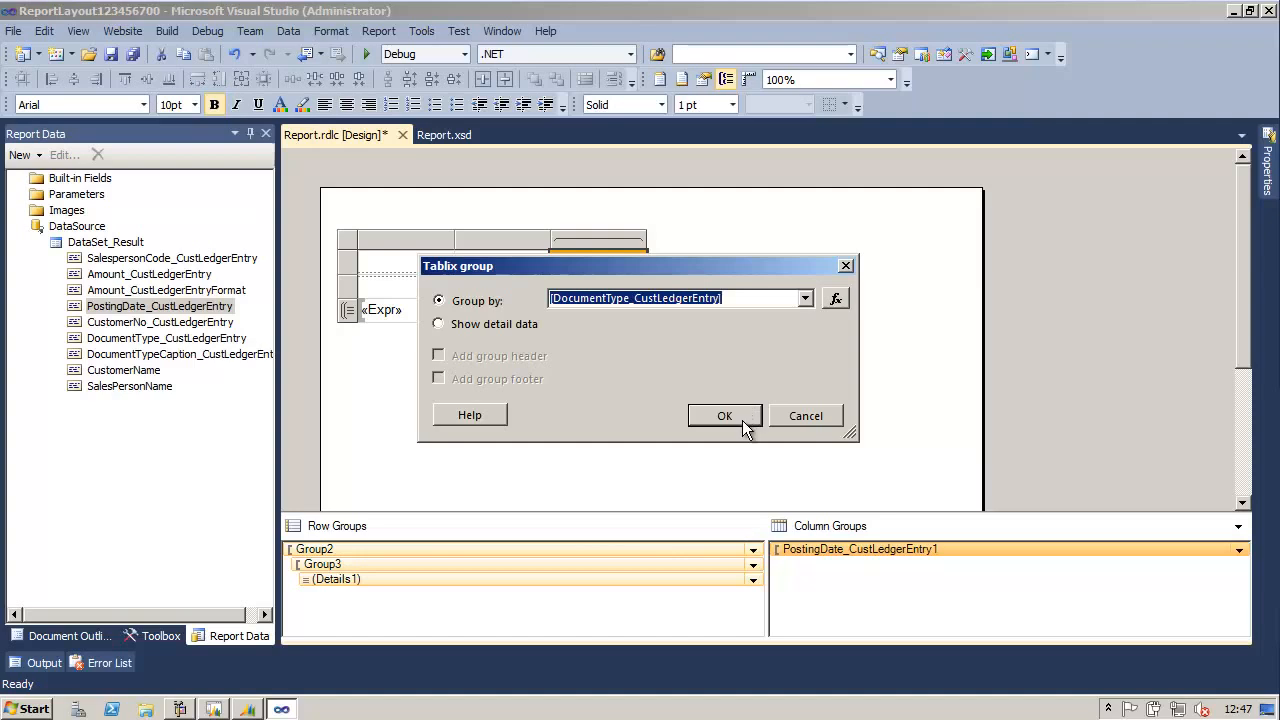
{"action": "left_click", "coordinate": [745, 425]}
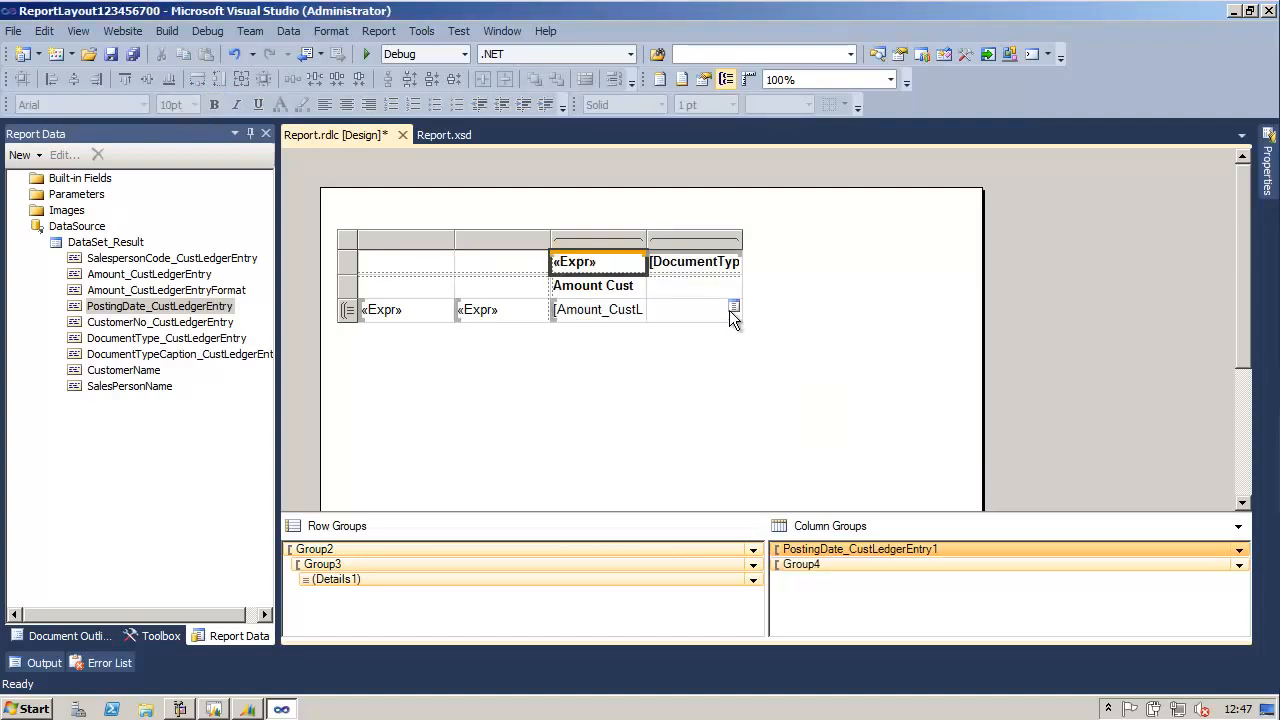
- Put Amount_CustLedgerEntry in the document type column's detail cell and delete the row of Amount Cust headings
{"action": "left_click", "coordinate": [729, 310]}
{"action": "left_click", "coordinate": [780, 349]}
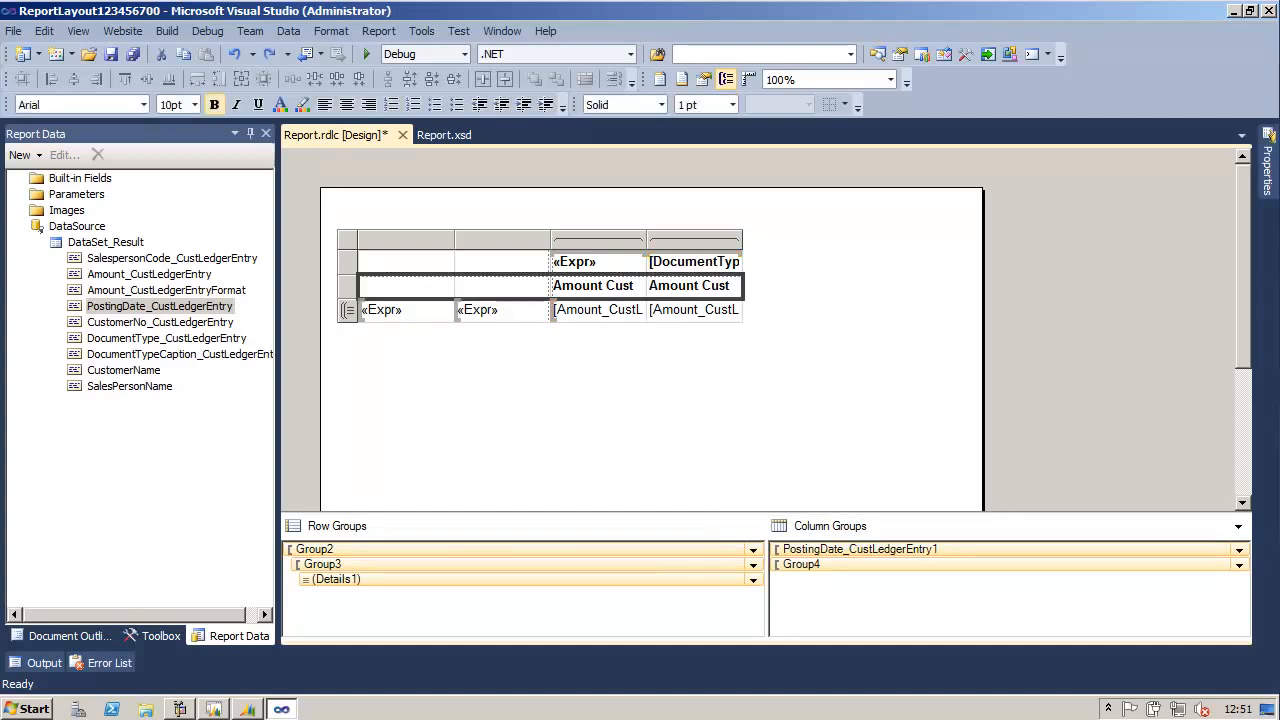
{"action": "right_click", "coordinate": [345, 293]}
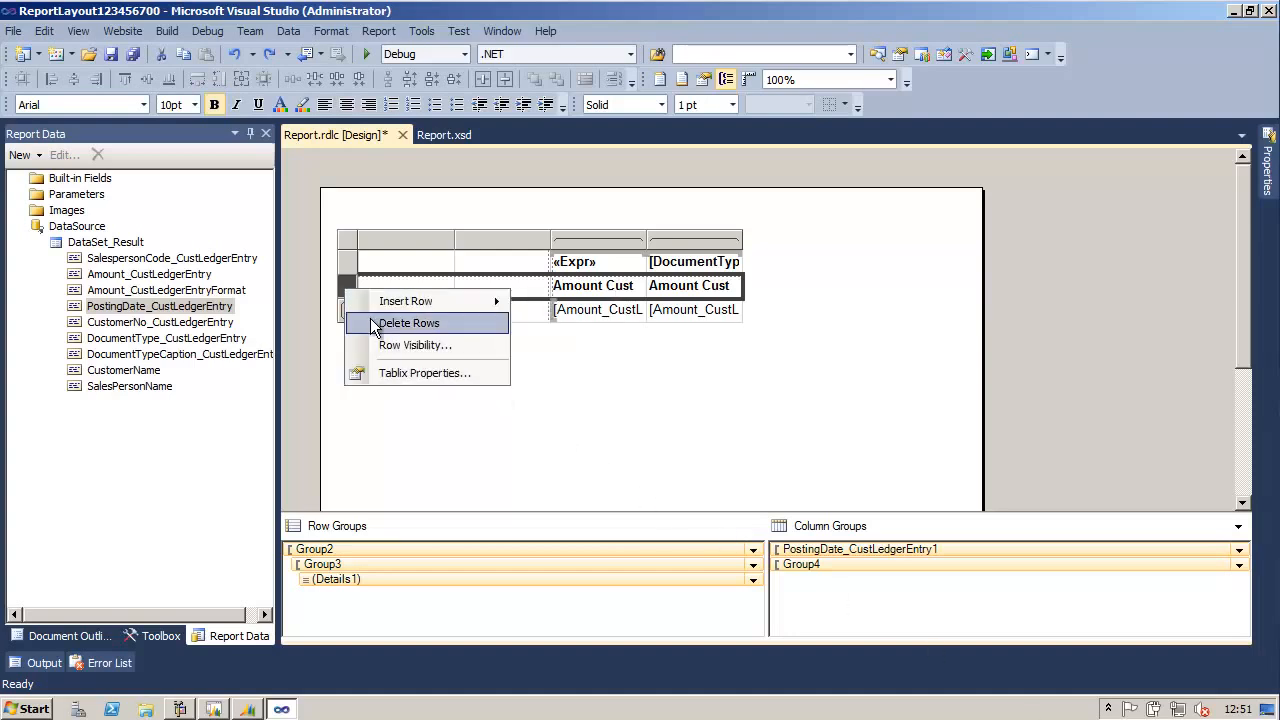
{"action": "left_click", "coordinate": [371, 321]}
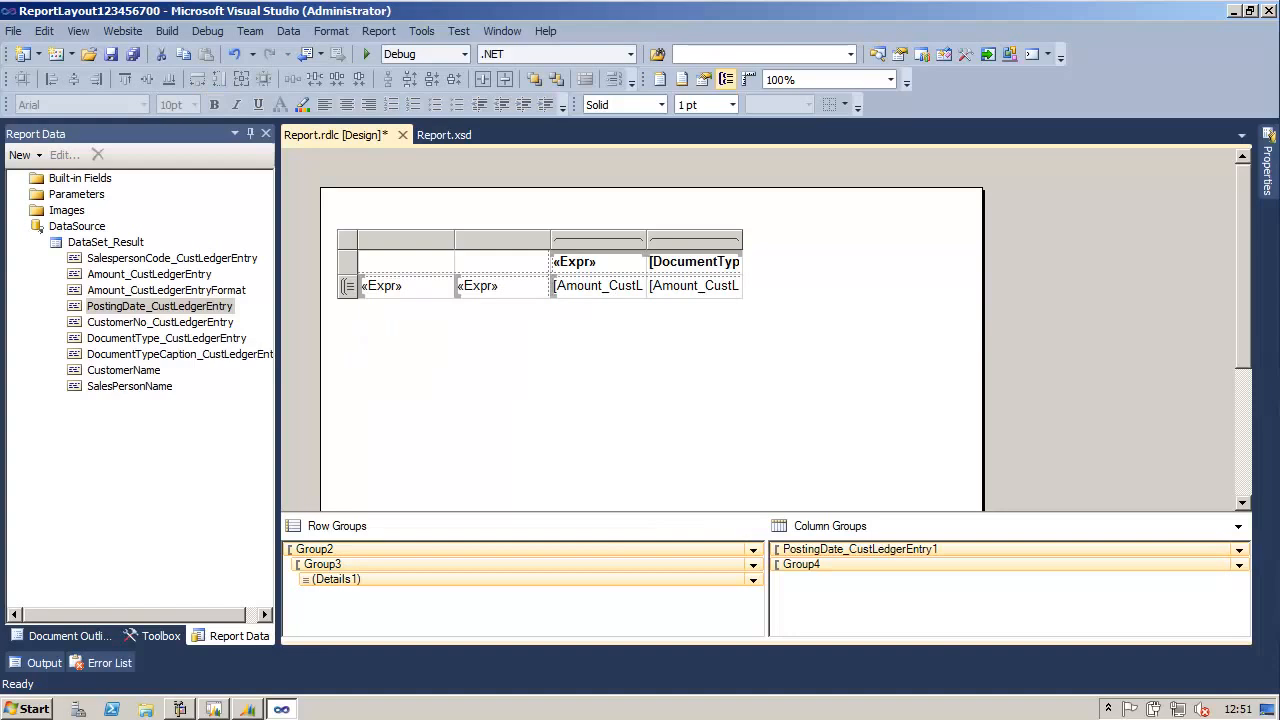
- Insert a row outside the group above the column headers, labelling the year column with lblYear and the document type column with DocumentTypeCaption_CustLedgerEntry
{"action": "right_click", "coordinate": [345, 261]}
{"action": "mouse_move", "coordinate": [390, 276]}
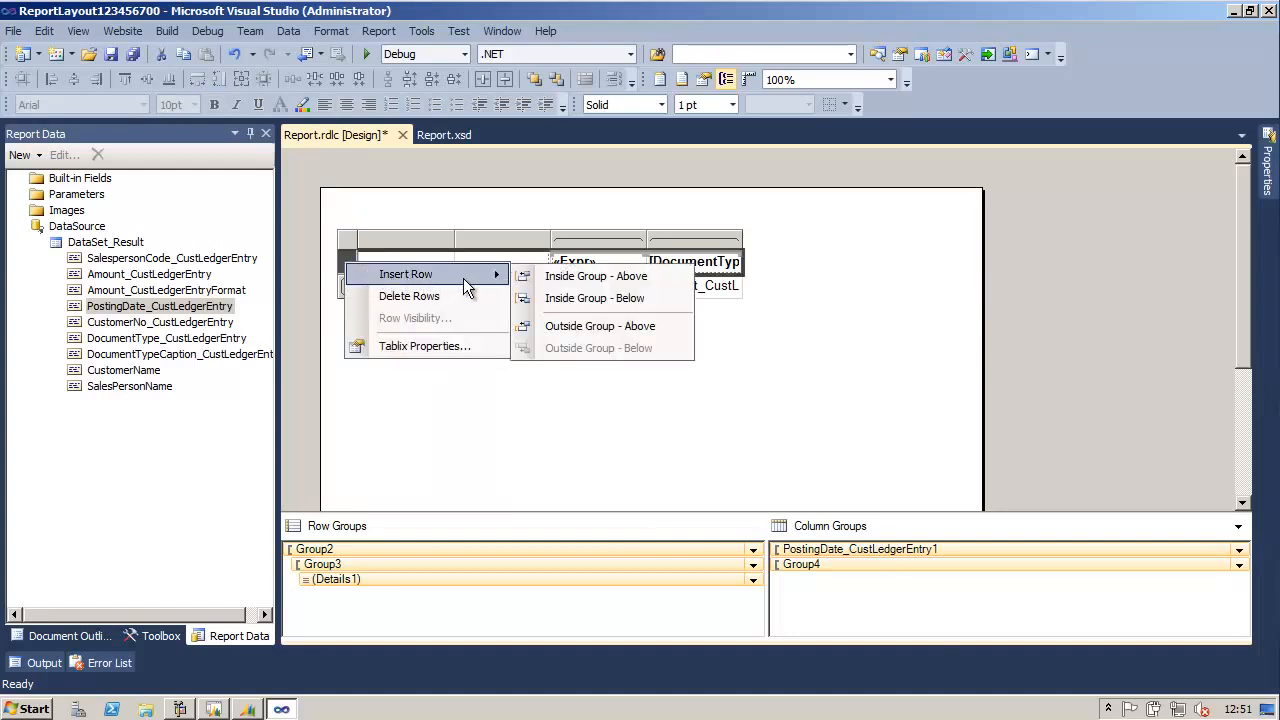
{"action": "left_click", "coordinate": [660, 328]}
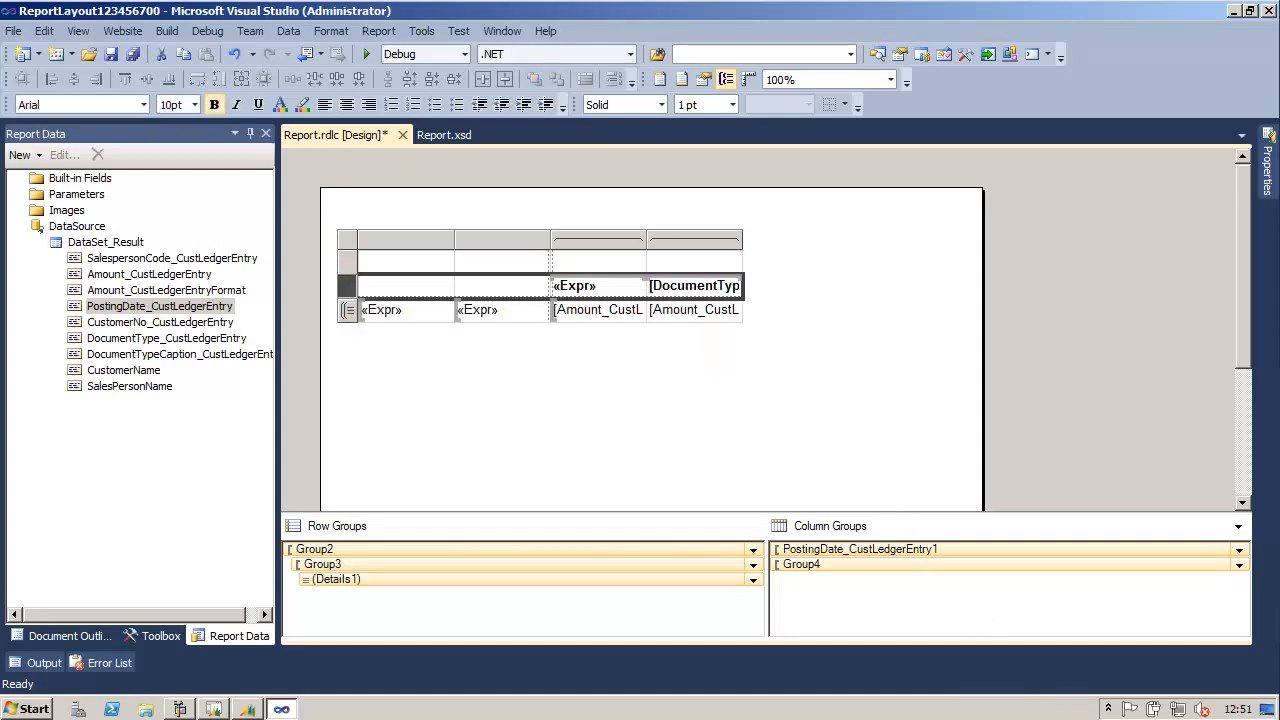
{"action": "left_click_drag", "start_coordinate": [598, 262], "coordinate": [694, 262]}
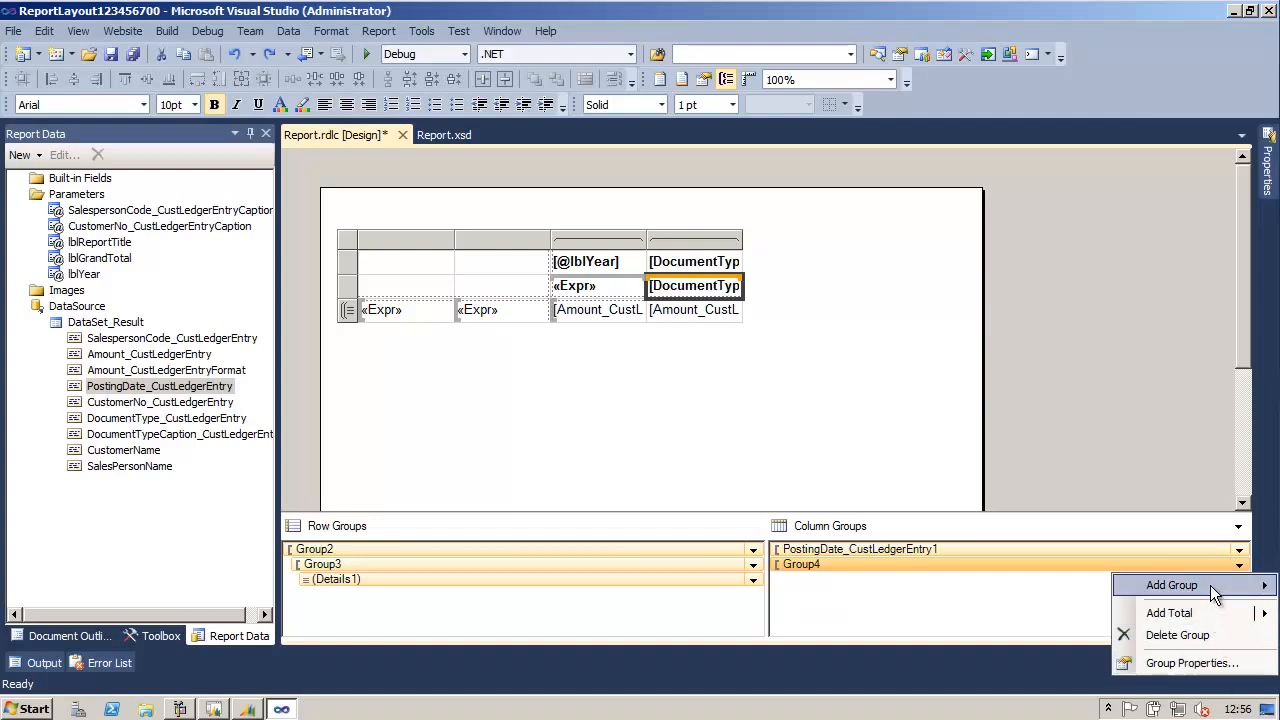
- Add an adjacent column group after the document type group (Group4), grouped on the expression ="ALL"
{"action": "mouse_move", "coordinate": [1210, 585]}
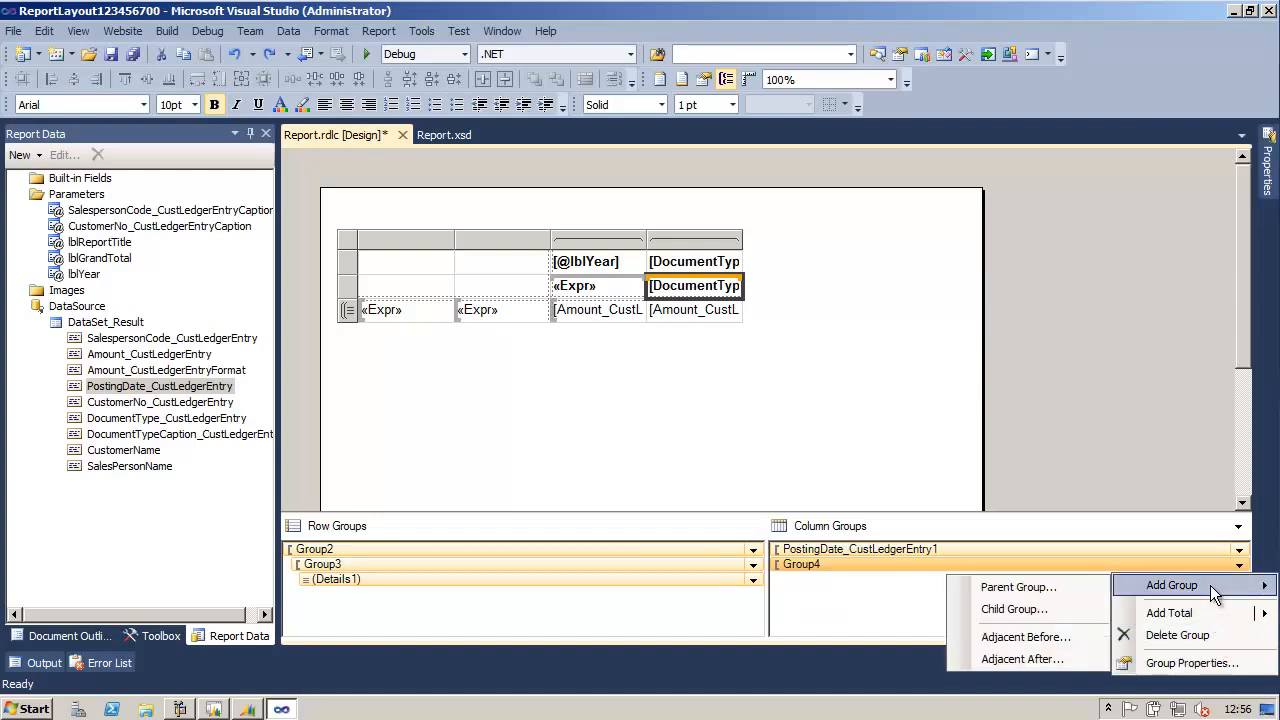
{"action": "left_click", "coordinate": [1064, 655]}
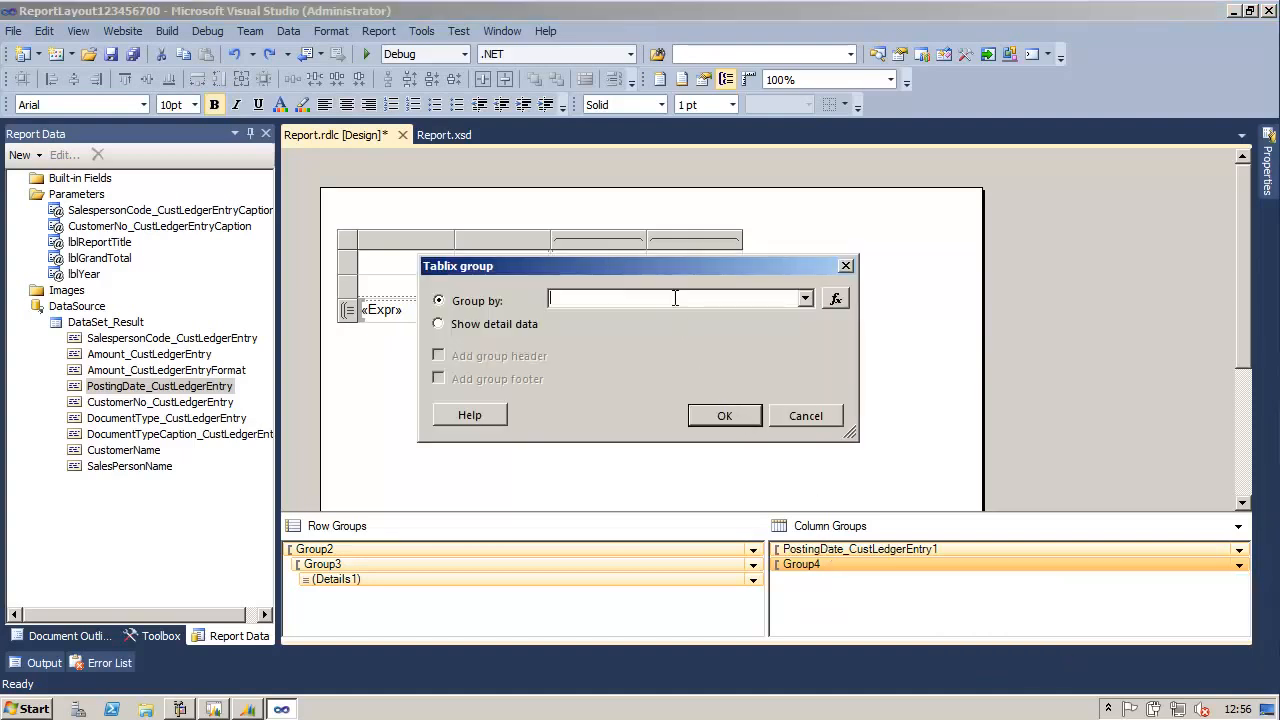
{"action": "left_click", "coordinate": [837, 299]}
{"action": "type", "text": "\"ALL"}
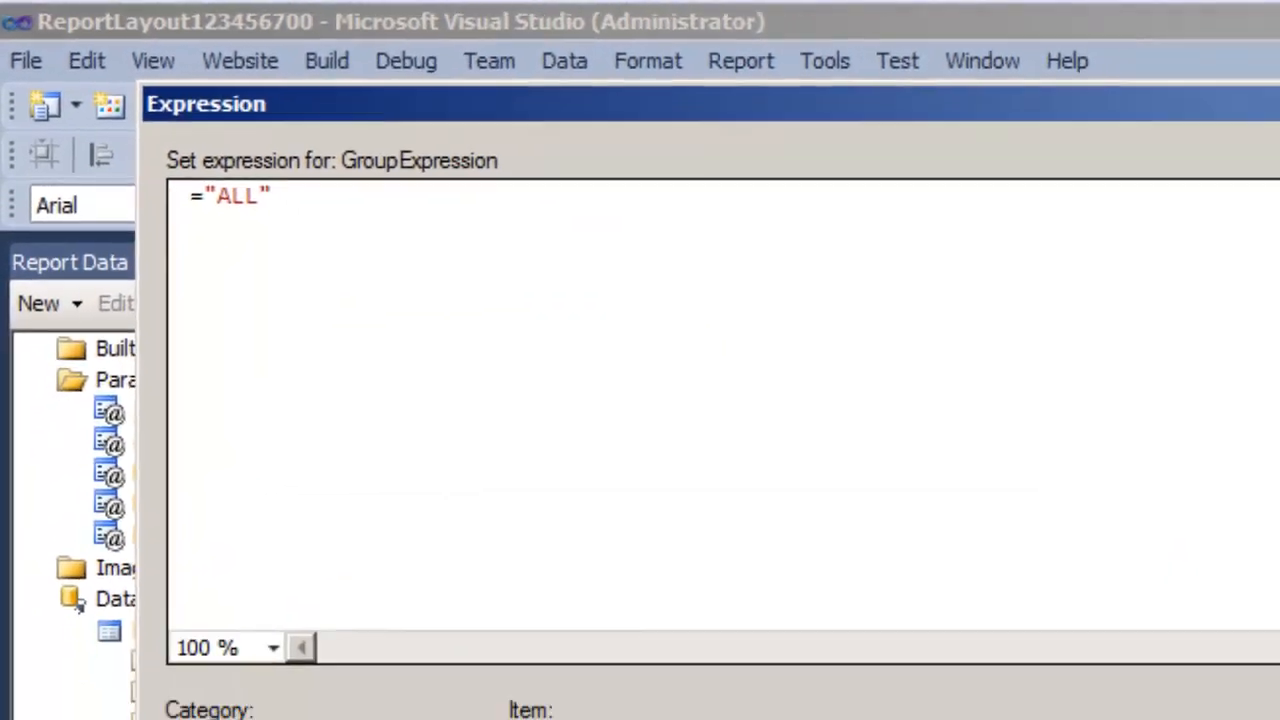
{"action": "left_click", "coordinate": [1114, 692]}
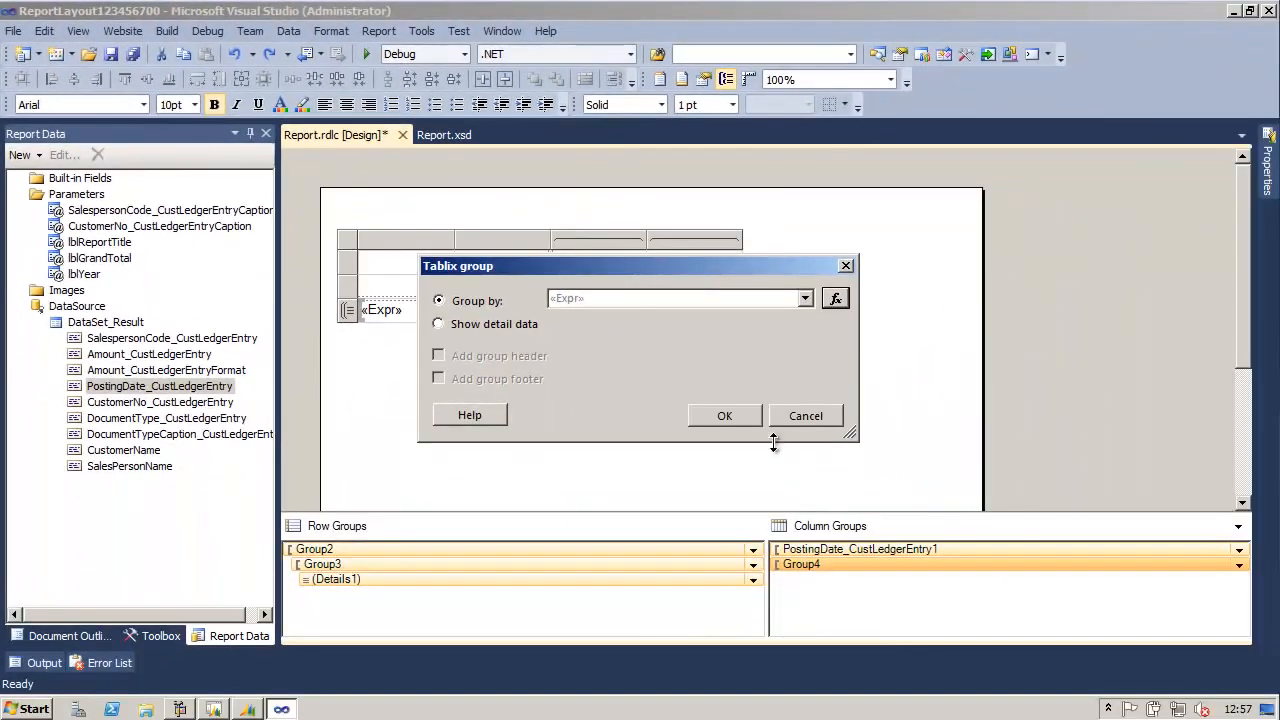
{"action": "left_click", "coordinate": [738, 416]}
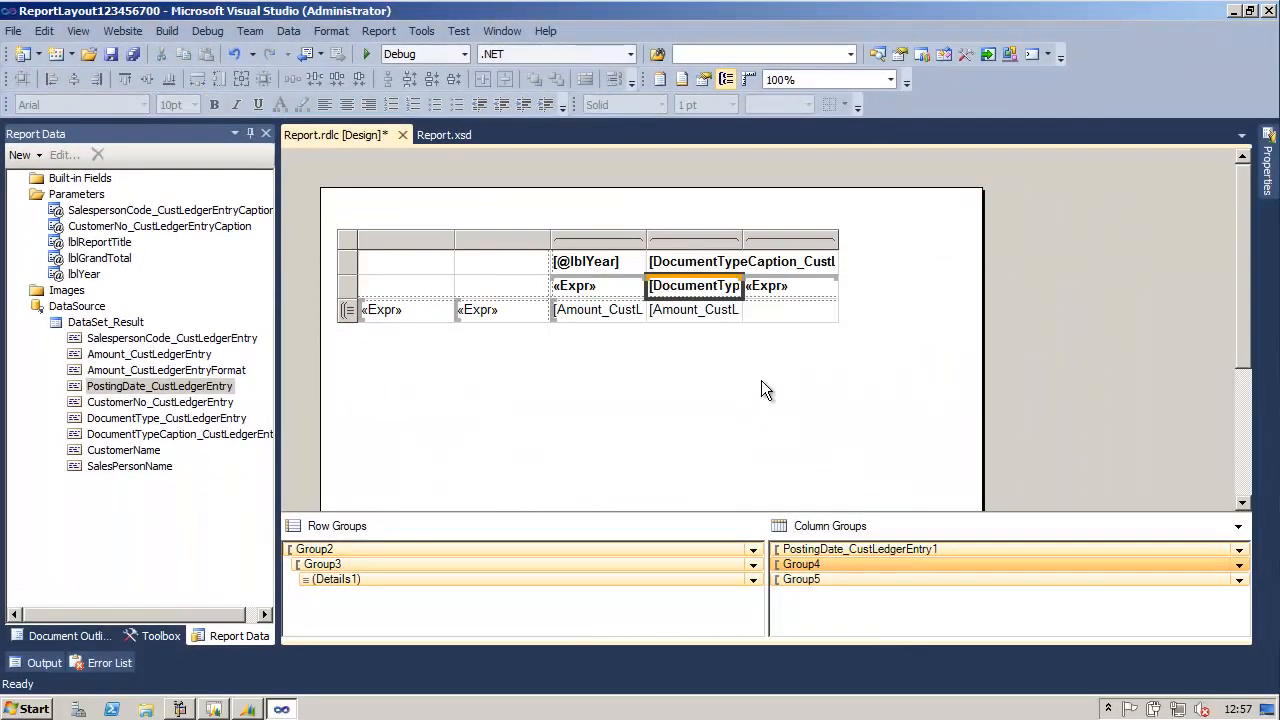
- Split the merged document type caption header cell and clear the «Expr» header of the new ALL column group
{"action": "right_click", "coordinate": [785, 260]}
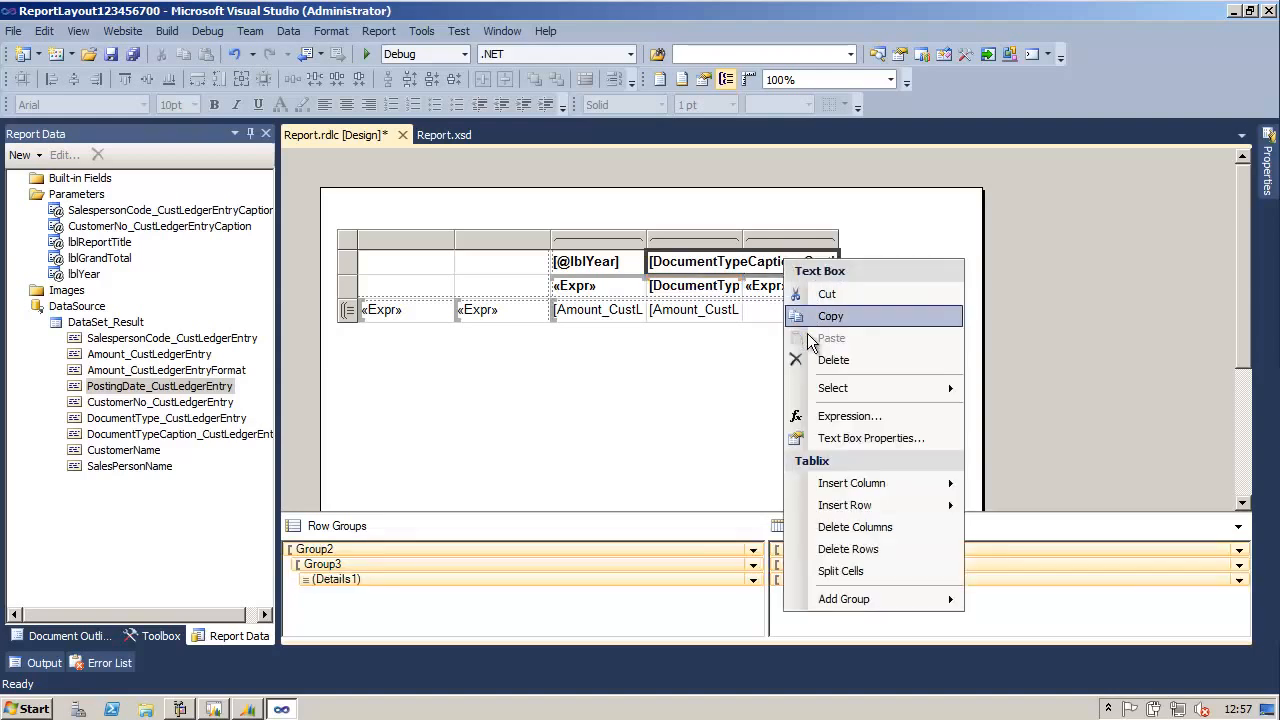
{"action": "left_click", "coordinate": [877, 571]}
{"action": "left_click", "coordinate": [809, 288]}
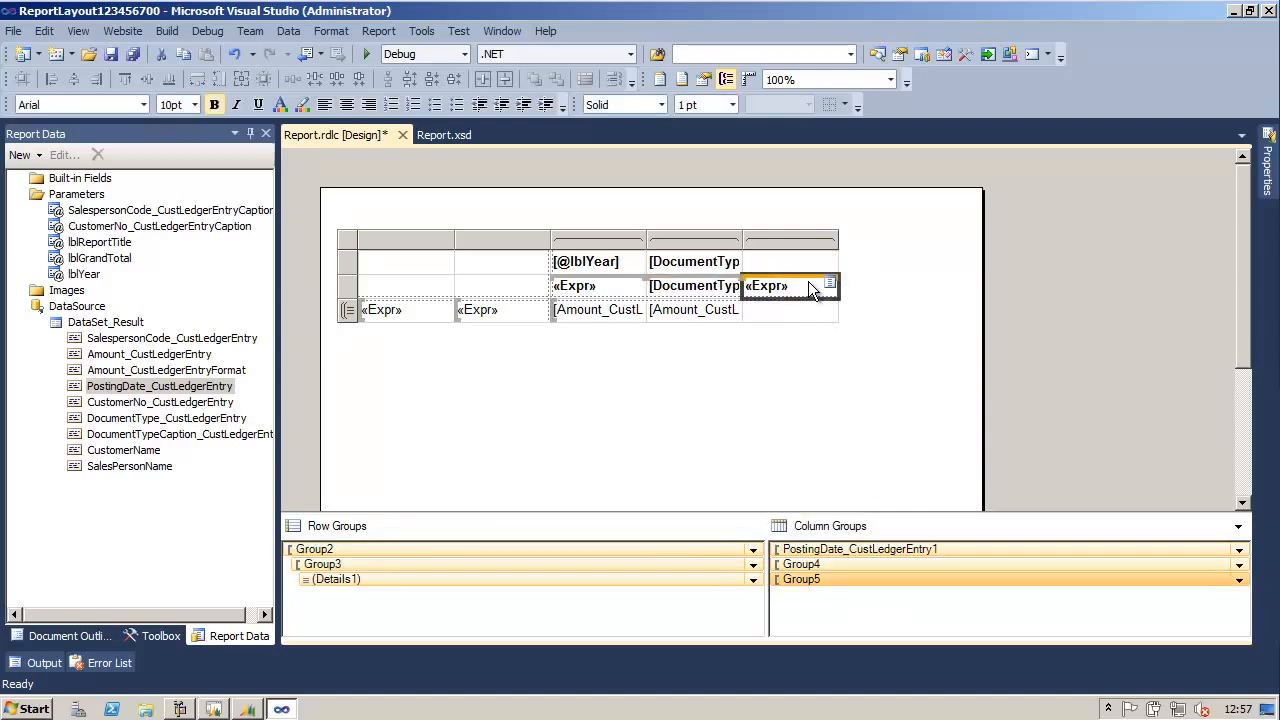
{"action": "key", "text": "Delete"}
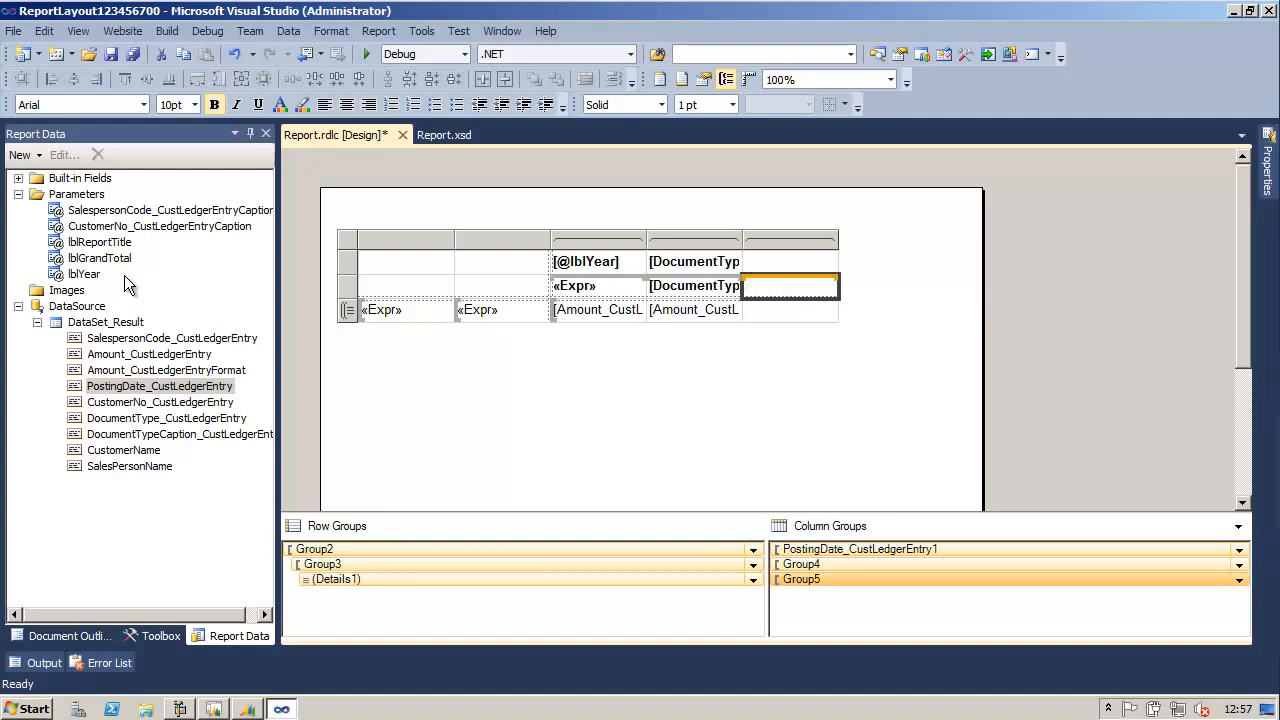
- Label the ALL column with the lblGrandTotal parameter in the top header row and put Amount_CustLedgerEntry in its detail cell
{"action": "left_click_drag", "start_coordinate": [84, 273], "coordinate": [787, 272]}
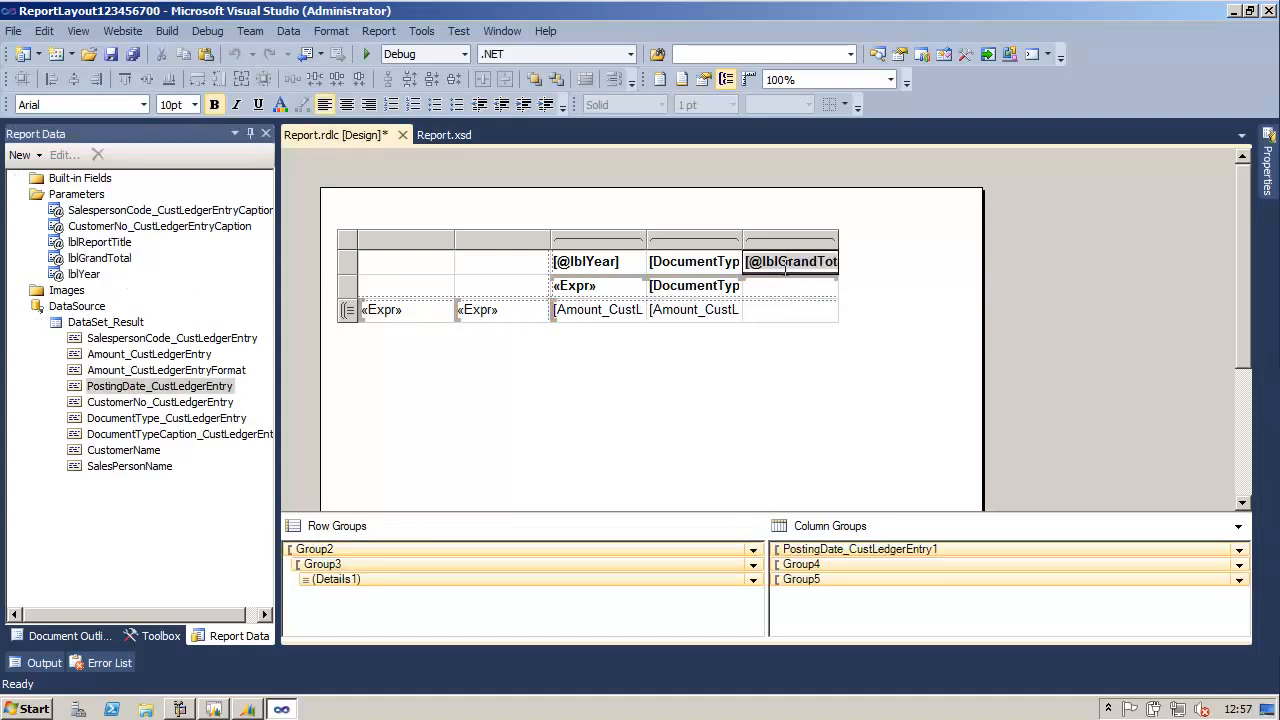
{"action": "left_click", "coordinate": [830, 311]}
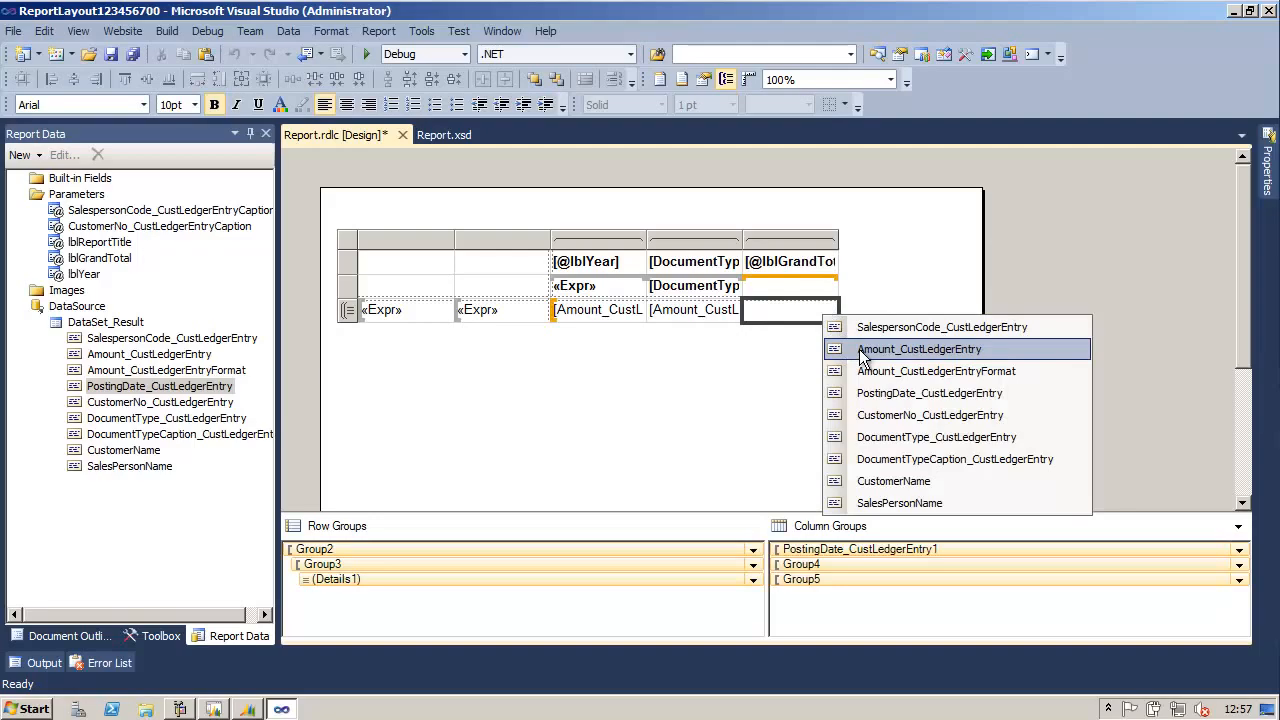
{"action": "left_click", "coordinate": [863, 352]}
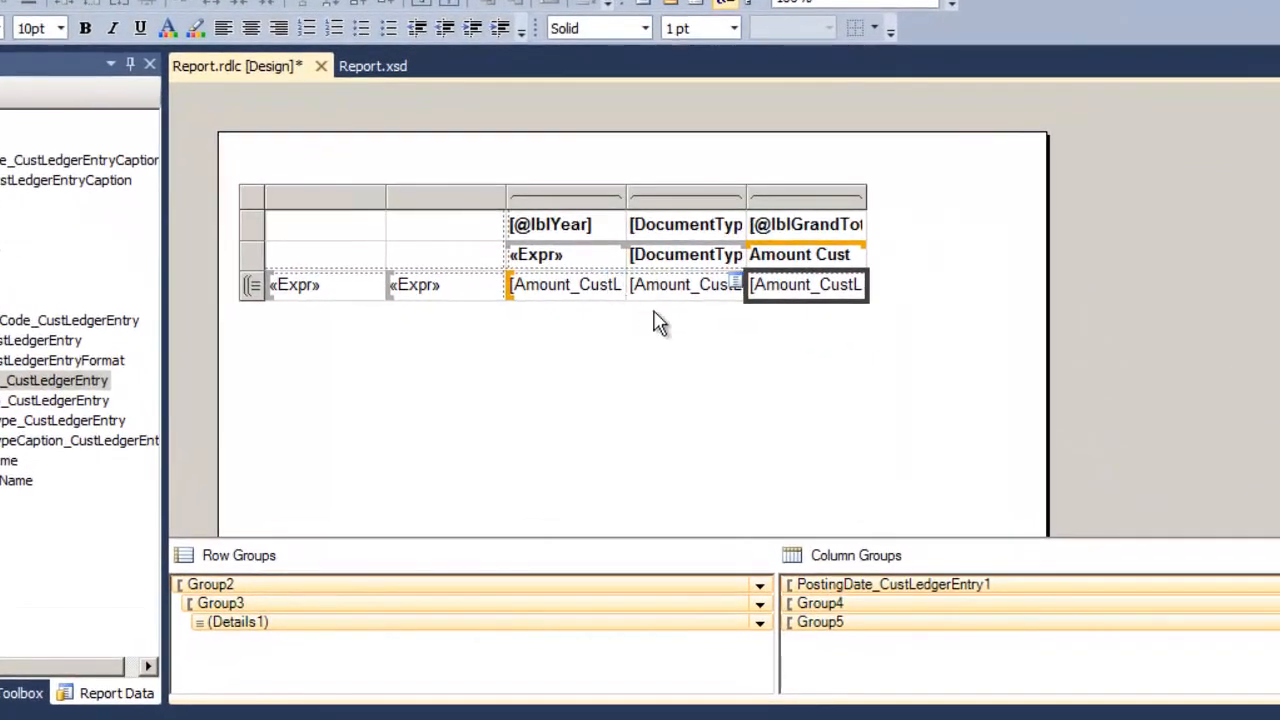
- Summarize the amount fields in the grand total and document type columns by Sum
{"action": "left_click", "coordinate": [779, 290]}
{"action": "right_click", "coordinate": [779, 290]}
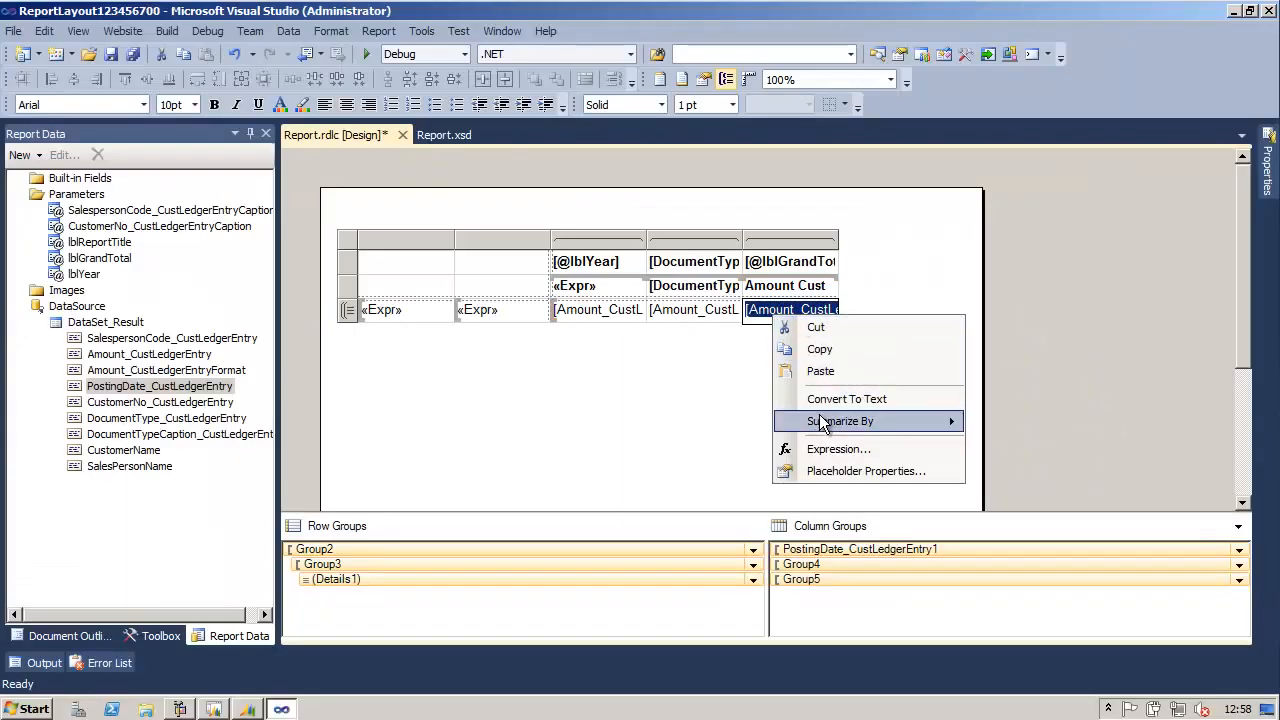
{"action": "mouse_move", "coordinate": [822, 424]}
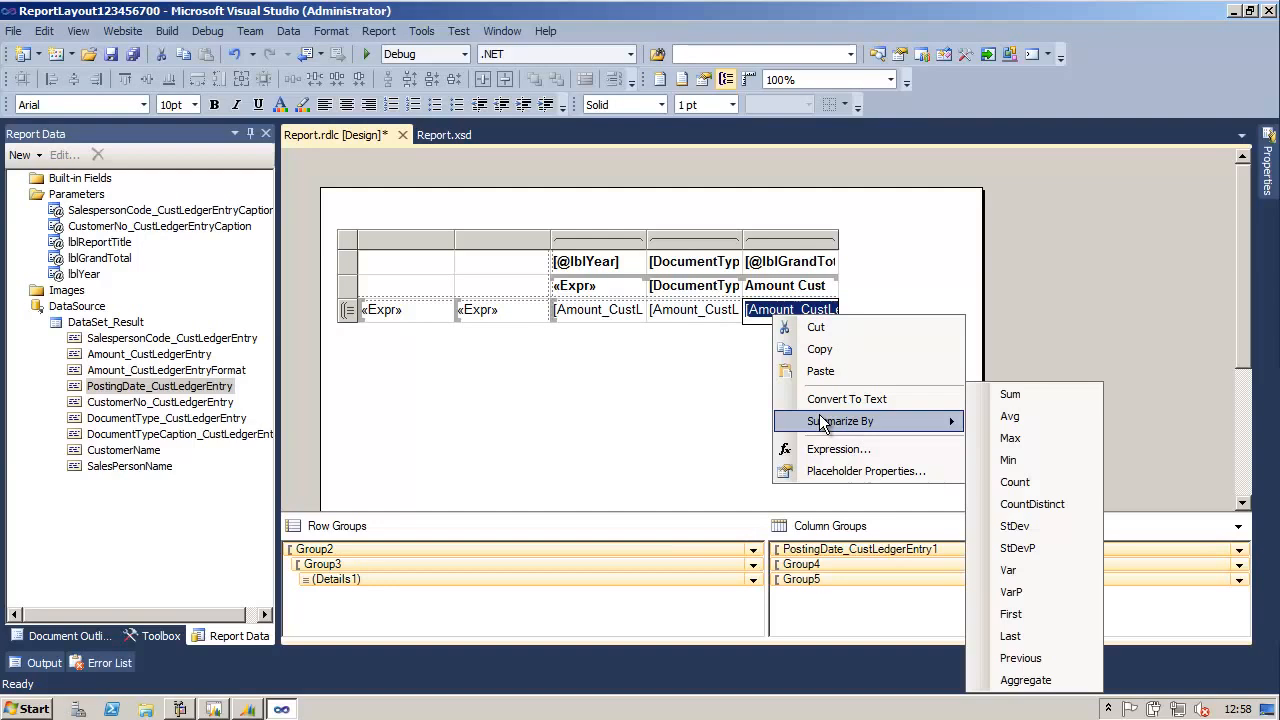
{"action": "left_click", "coordinate": [1009, 396]}
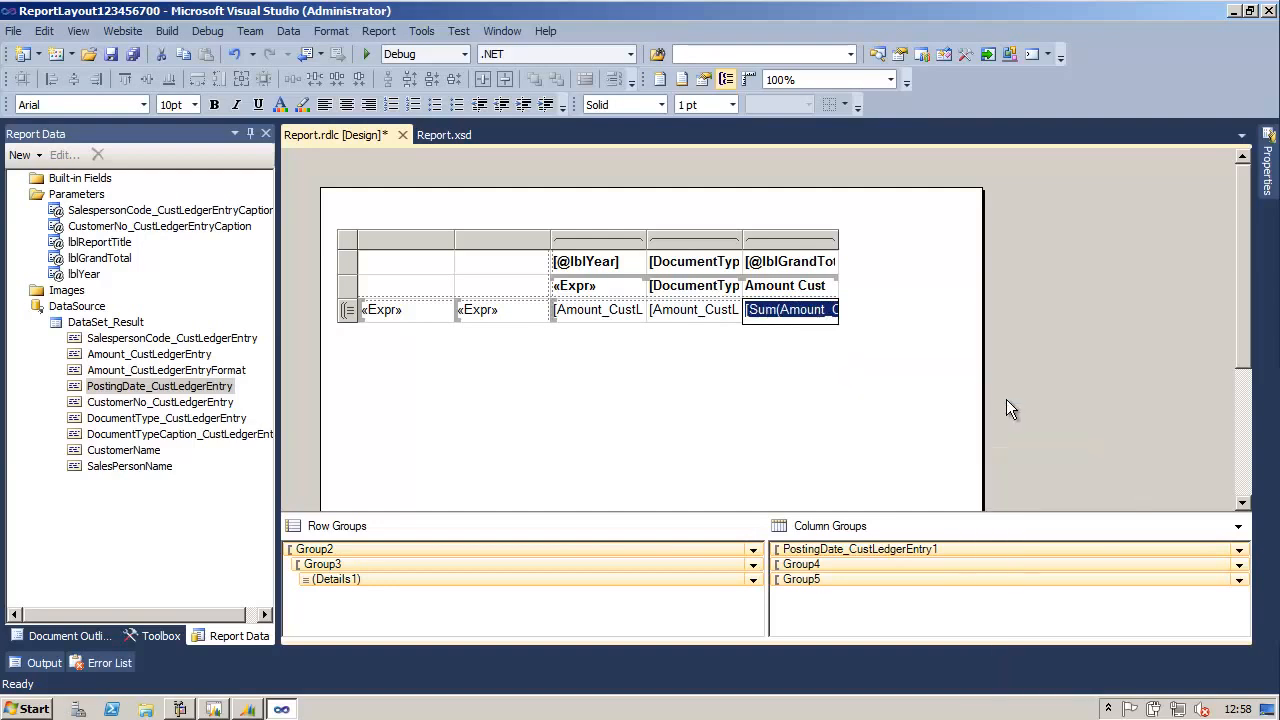
{"action": "left_click", "coordinate": [678, 309]}
{"action": "right_click", "coordinate": [677, 308]}
{"action": "mouse_move", "coordinate": [857, 410]}
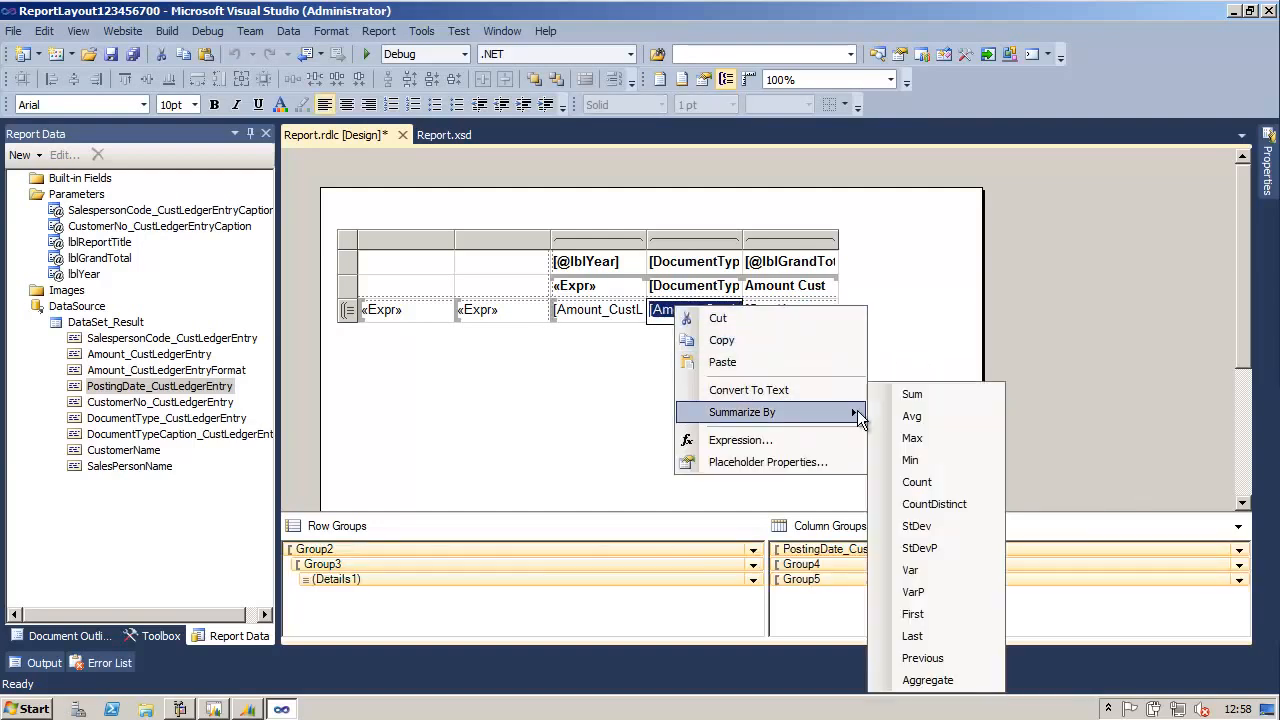
{"action": "left_click", "coordinate": [905, 393]}
- Summarize the amount field in the year column by Sum
{"action": "left_click", "coordinate": [615, 311]}
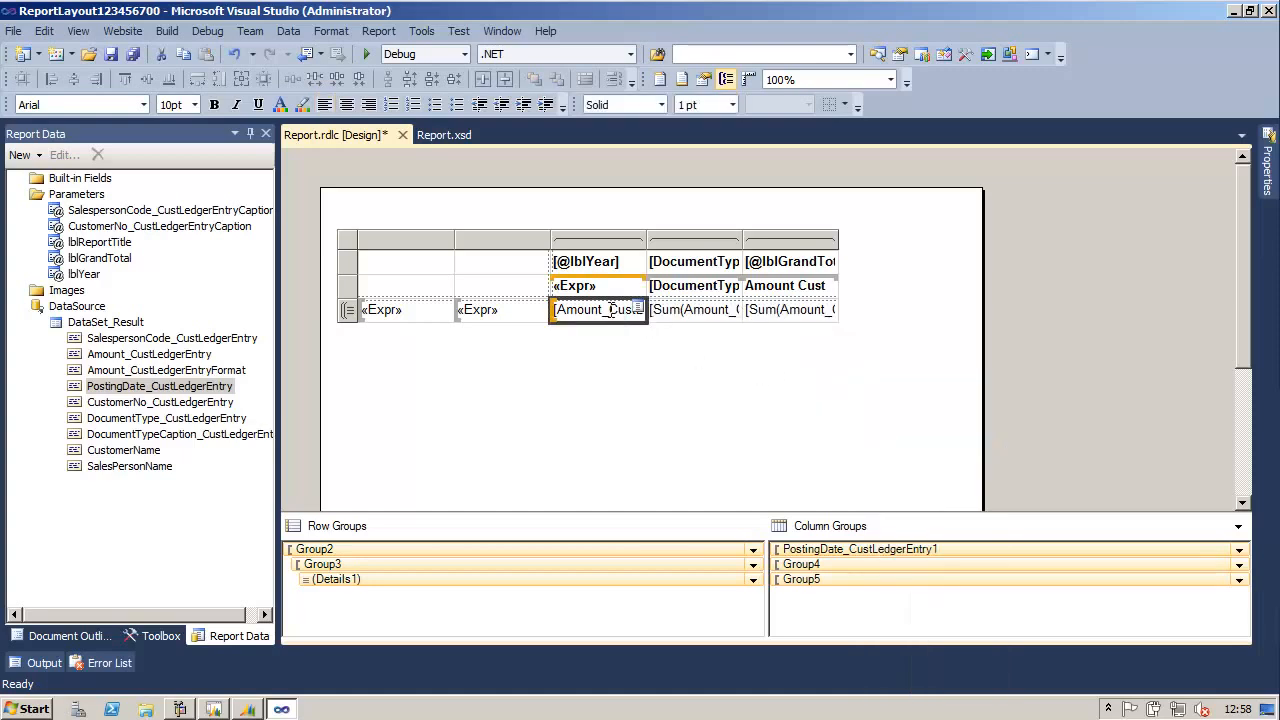
{"action": "left_click", "coordinate": [615, 311]}
{"action": "right_click", "coordinate": [612, 310]}
{"action": "mouse_move", "coordinate": [728, 420]}
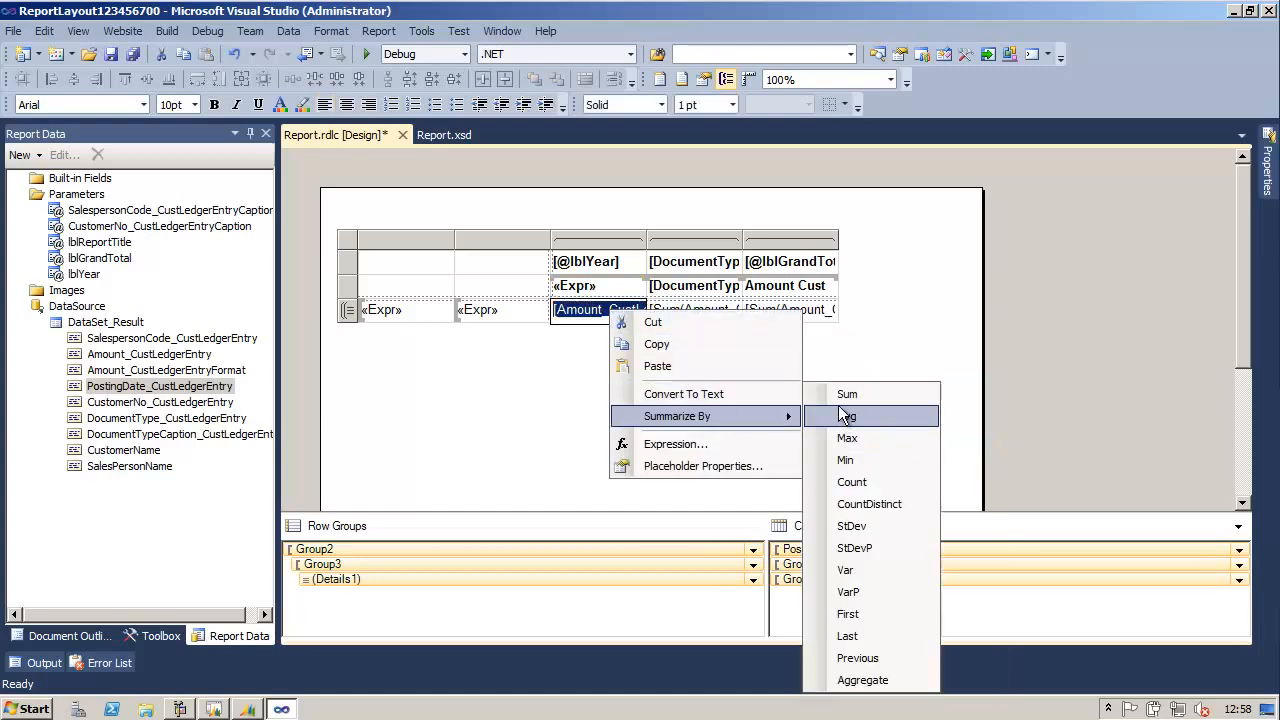
{"action": "left_click", "coordinate": [905, 393]}
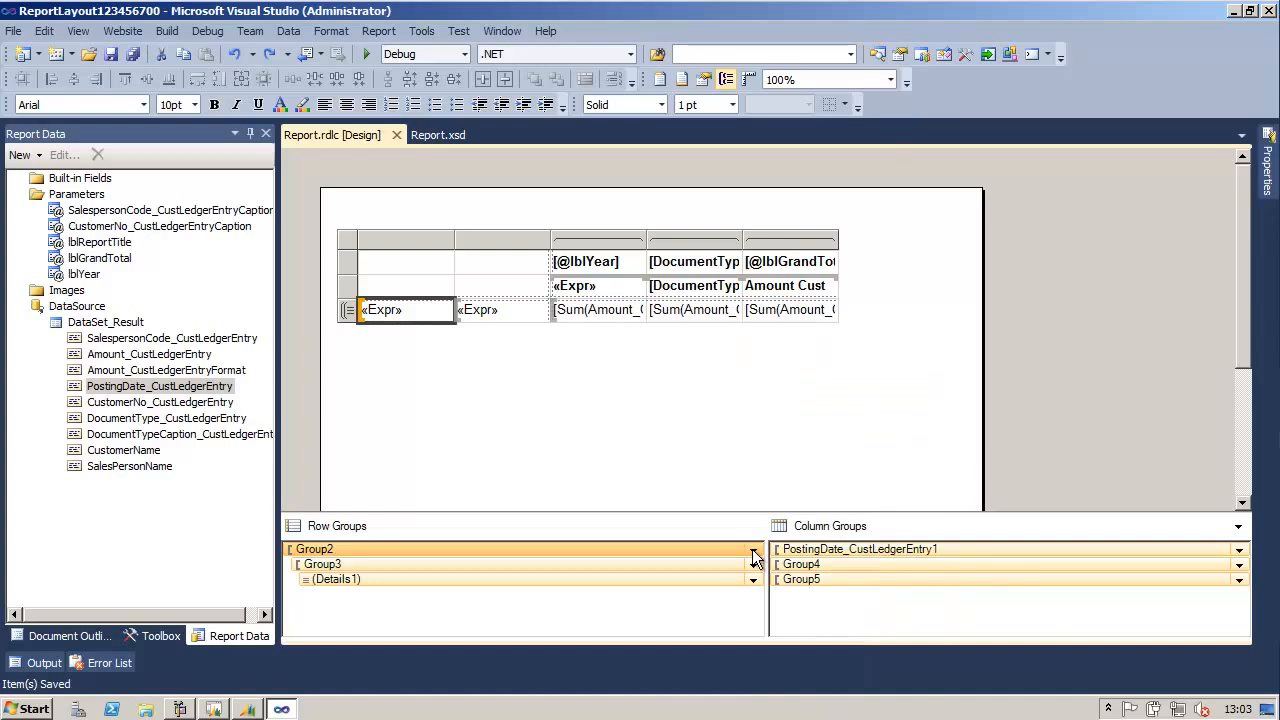
- Add a total row after the outermost row group, Group2, and label its first cell with the lblGrandTotal parameter
{"action": "left_click", "coordinate": [753, 550]}
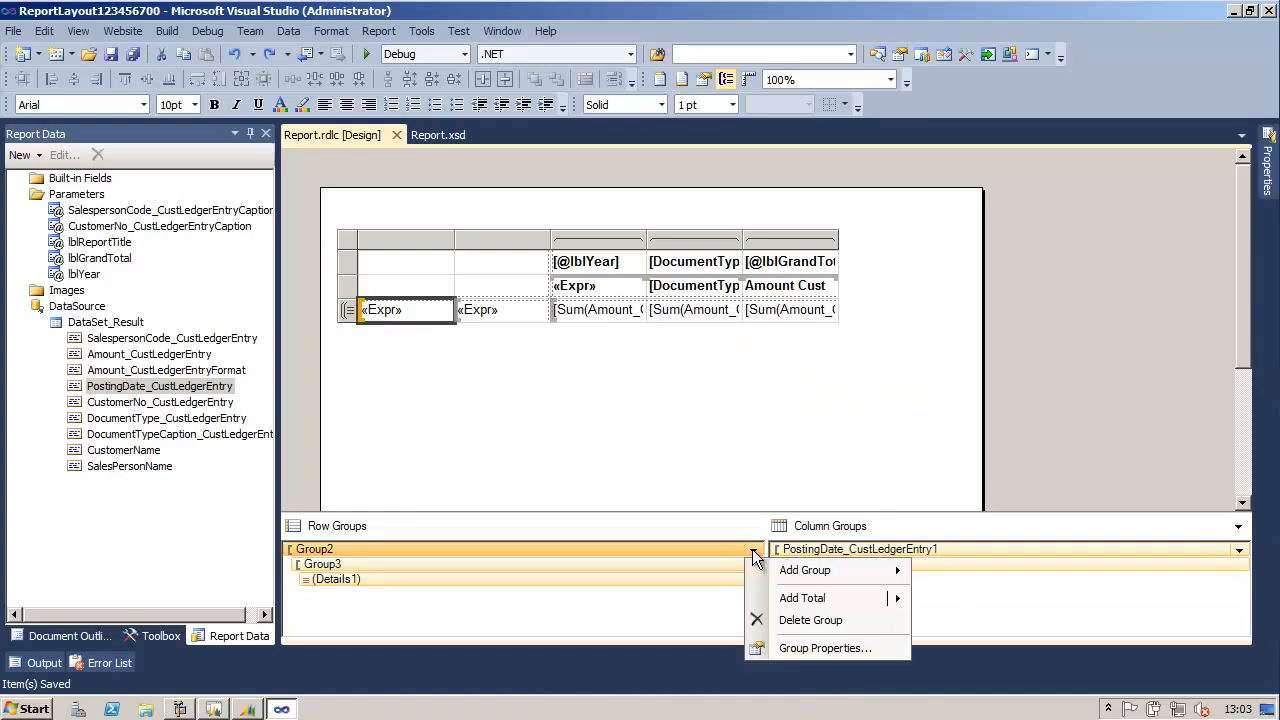
{"action": "mouse_move", "coordinate": [889, 597]}
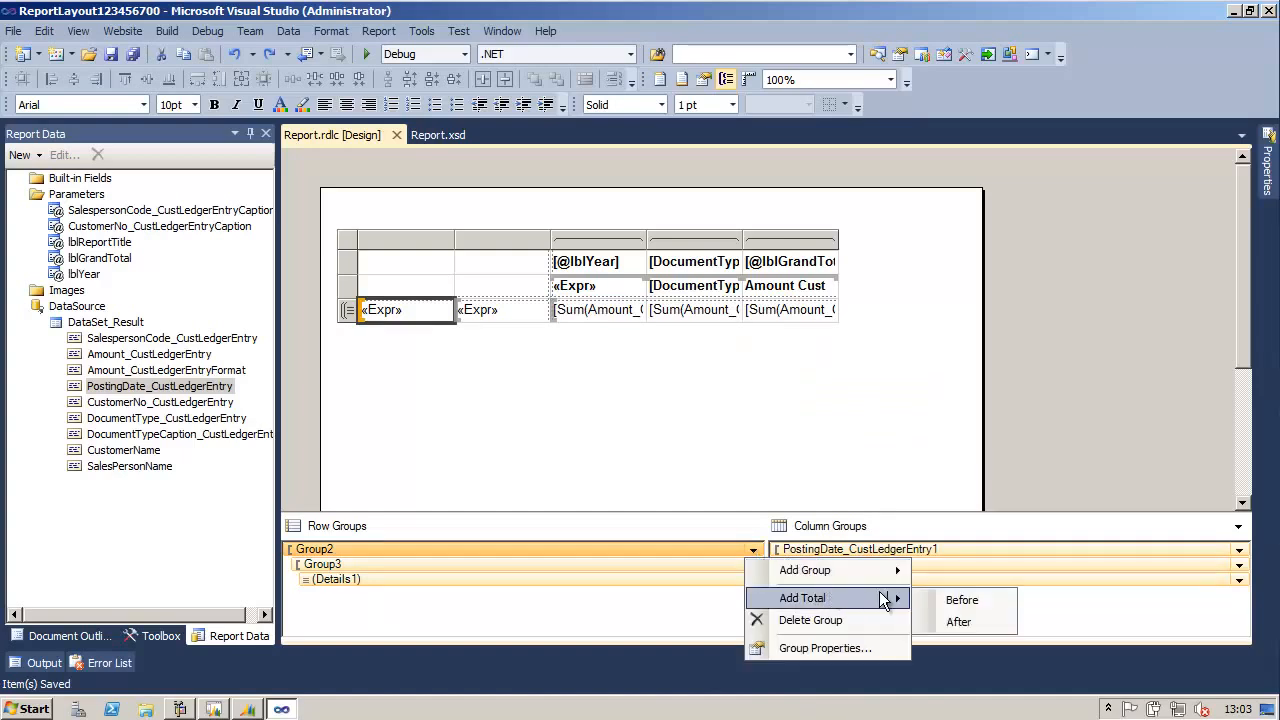
{"action": "left_click", "coordinate": [960, 622]}
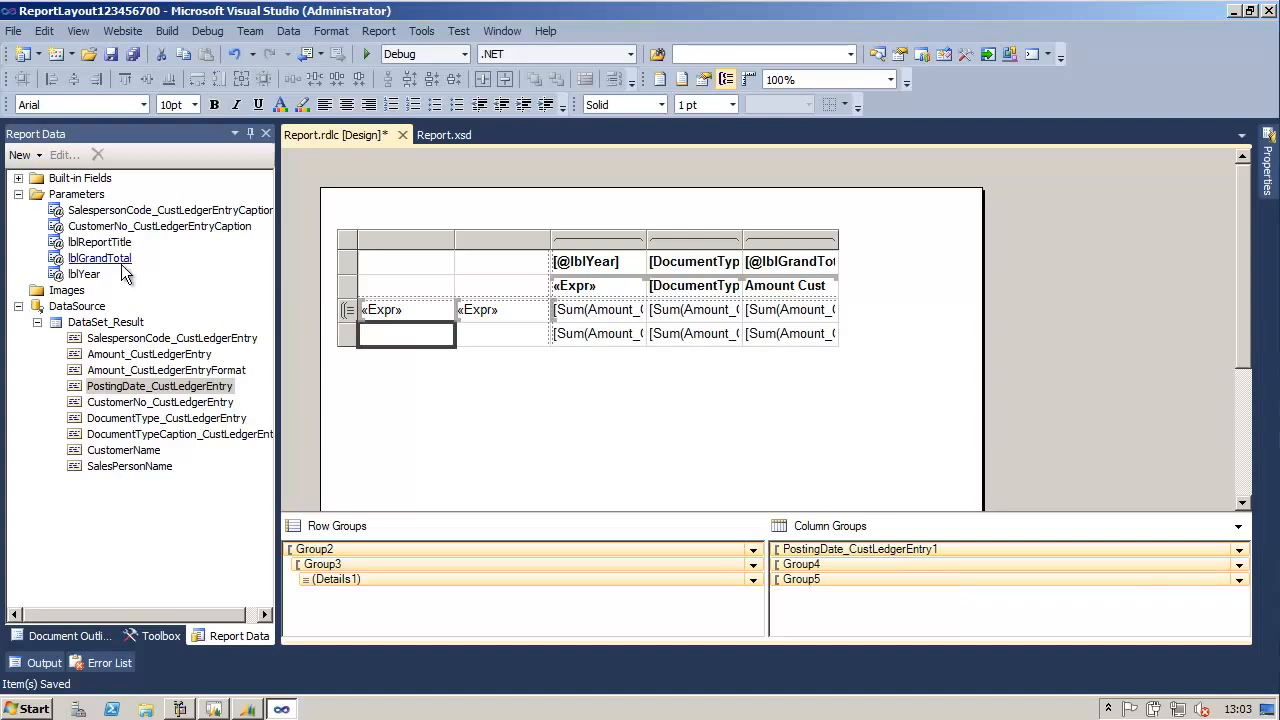
{"action": "left_click_drag", "start_coordinate": [160, 386], "coordinate": [388, 334]}
- Make the new grand total row bold and select the grand total column
{"action": "left_click", "coordinate": [345, 340]}
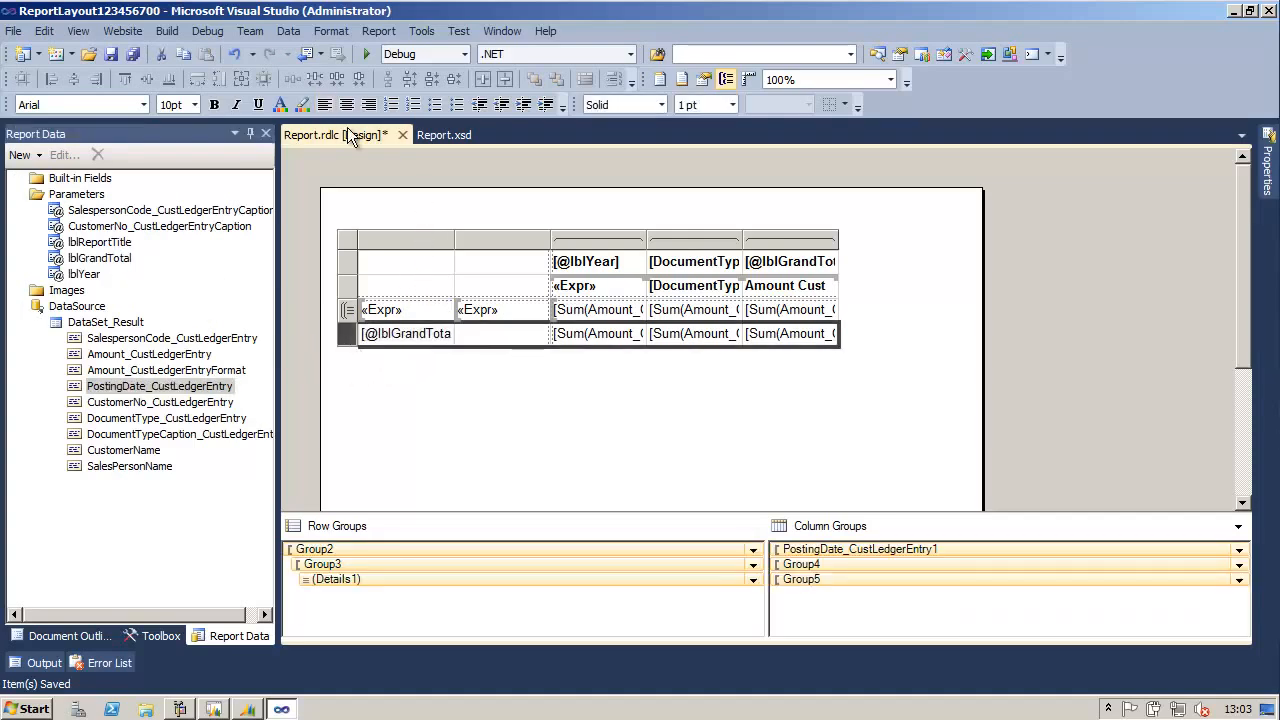
{"action": "left_click", "coordinate": [214, 104]}
{"action": "left_click", "coordinate": [778, 240]}
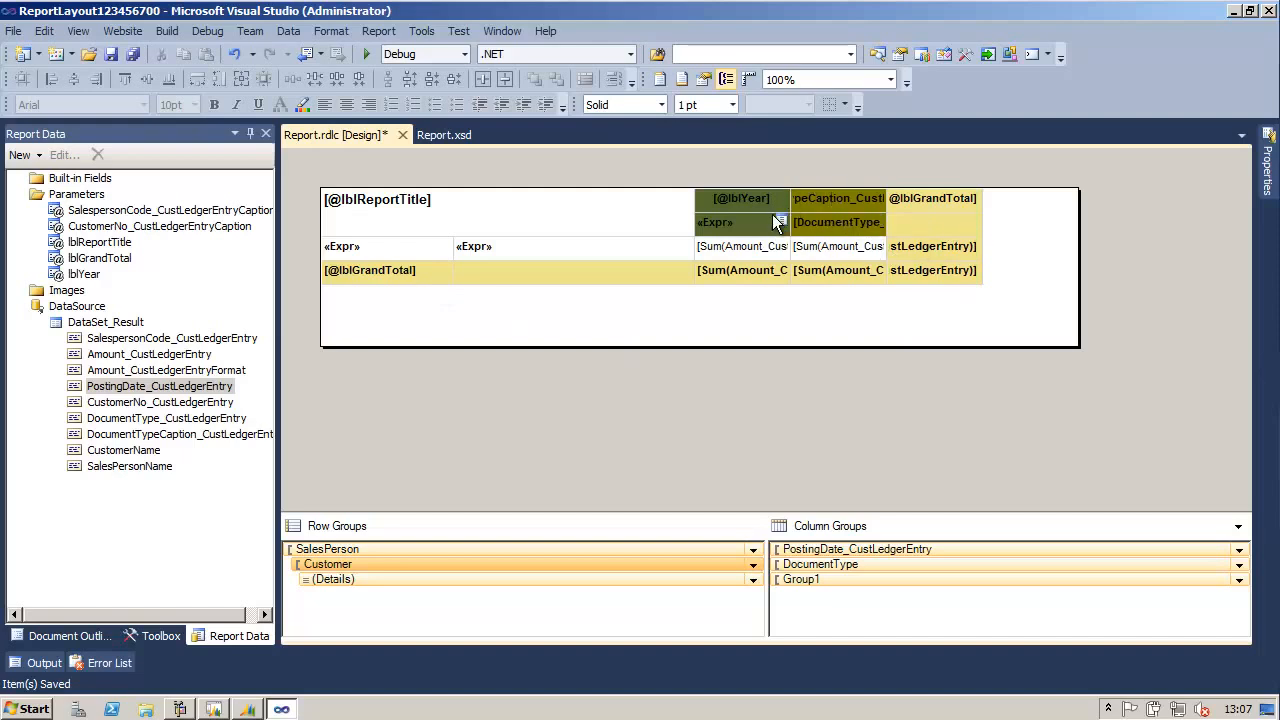
- Examine the name of the SalesPerson row group in its group properties and close them without changes
{"action": "left_click", "coordinate": [564, 204]}
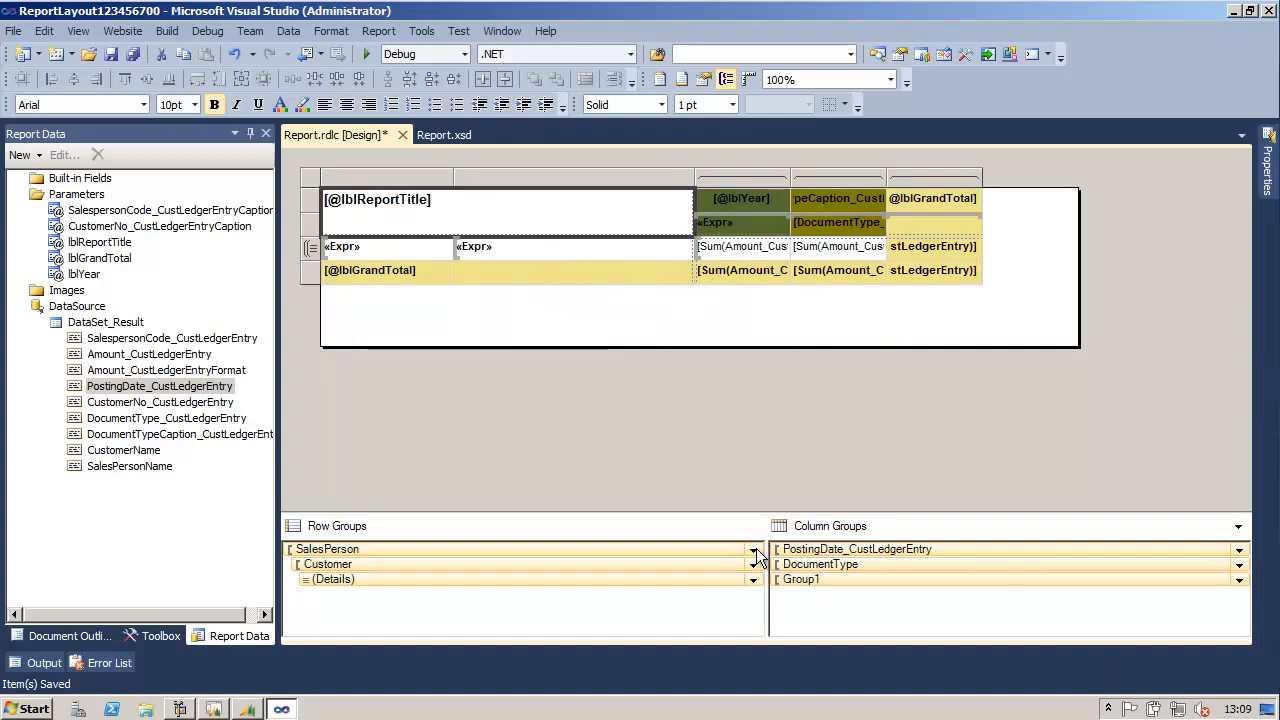
{"action": "left_click", "coordinate": [754, 550]}
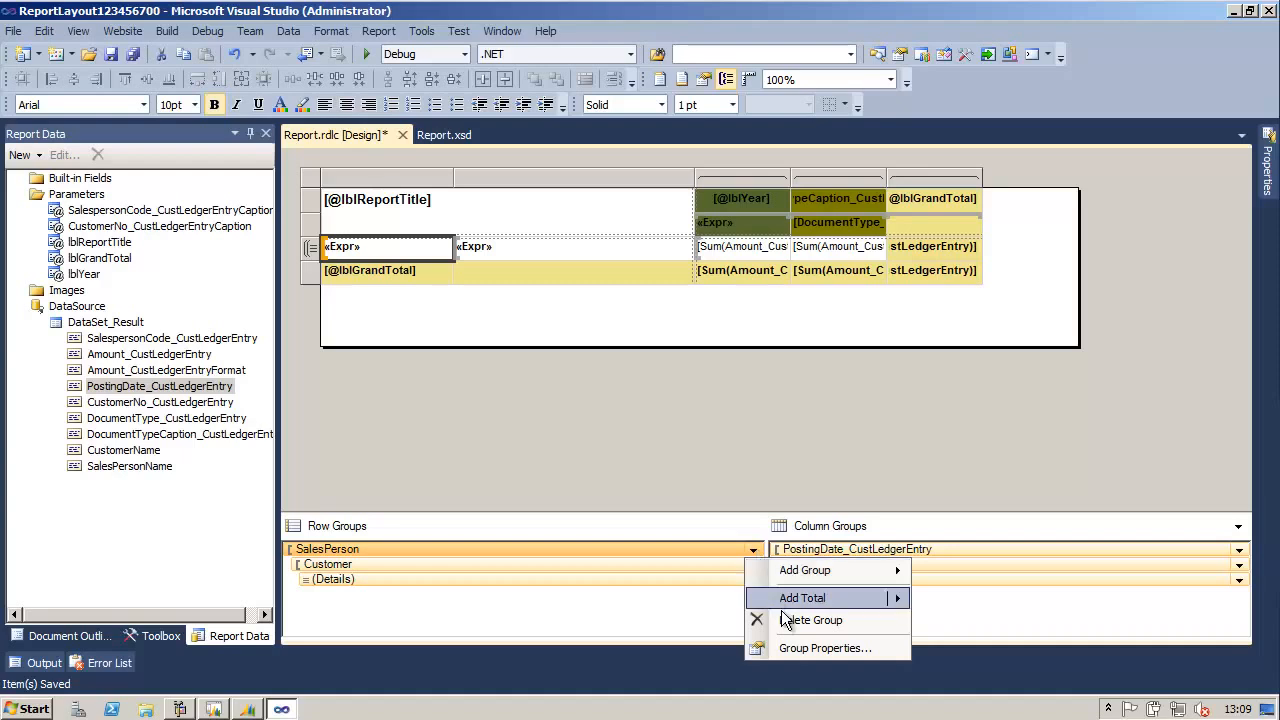
{"action": "left_click", "coordinate": [802, 648]}
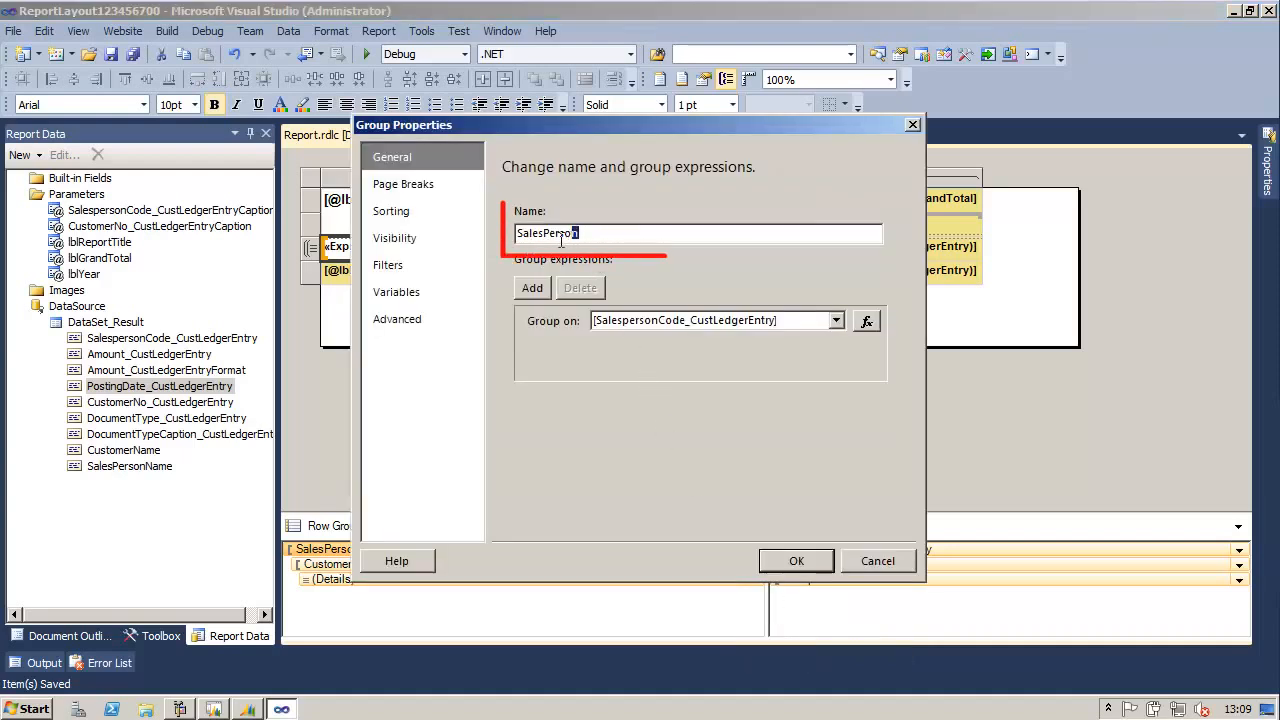
{"action": "left_click_drag", "start_coordinate": [590, 234], "coordinate": [516, 236]}
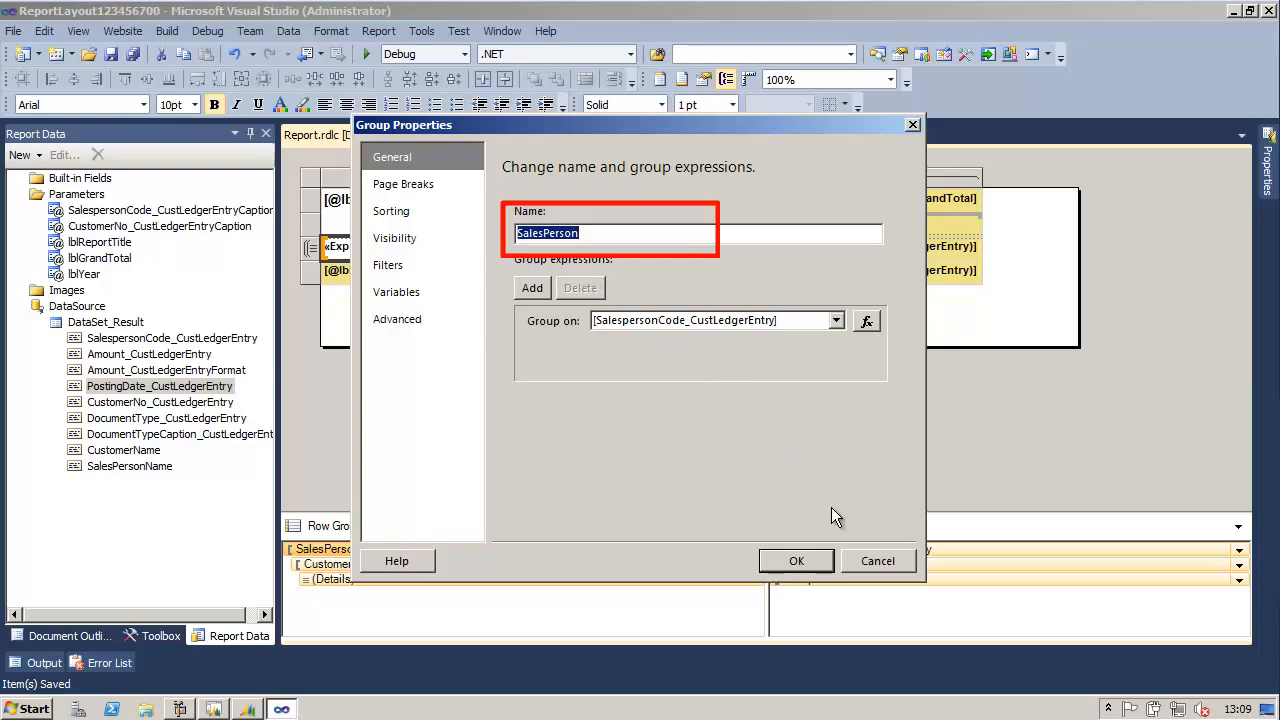
{"action": "left_click", "coordinate": [878, 561]}
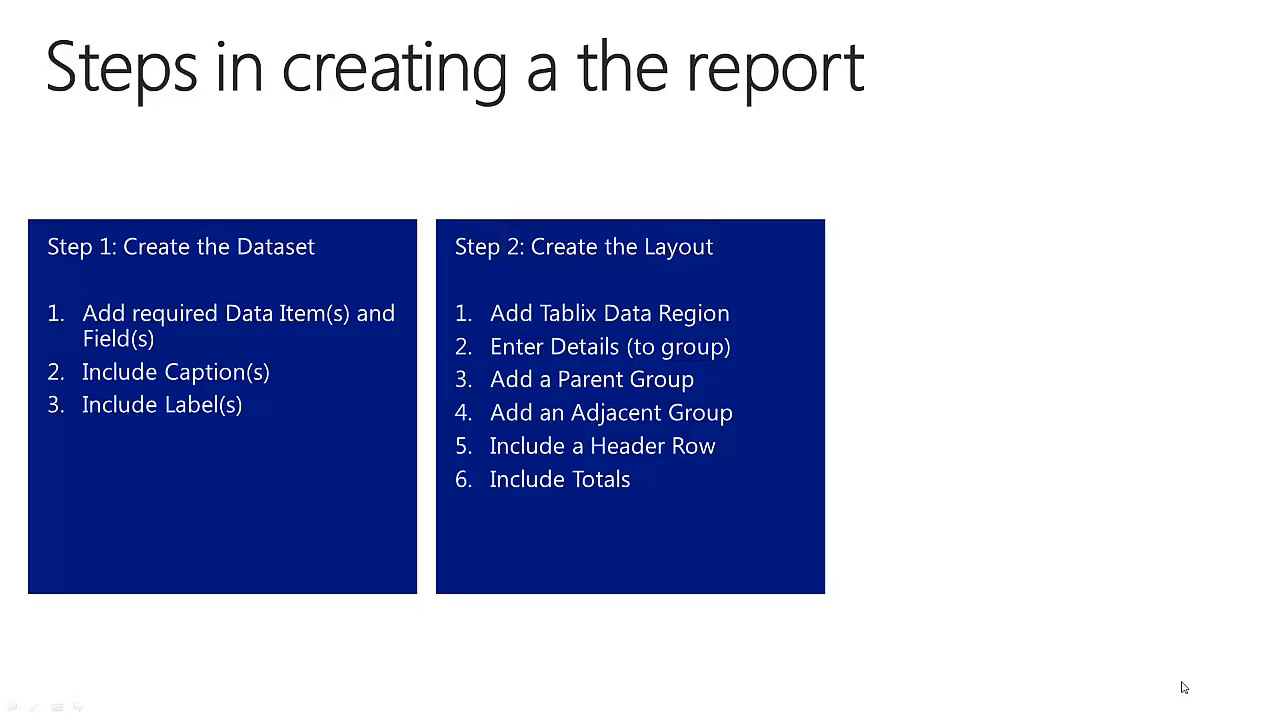